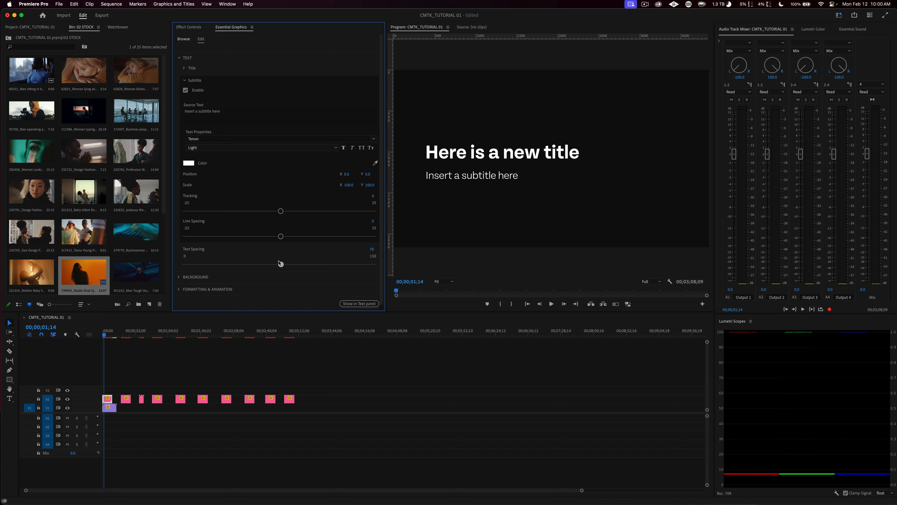
# Step: Undo the latest text spacing and title wording edits on the intro title graphic
pyautogui.press('super+z')
pyautogui.press('super+z')
pyautogui.press('super+z')
pyautogui.press('super+z')
pyautogui.press('super+z')
pyautogui.press('super+z')
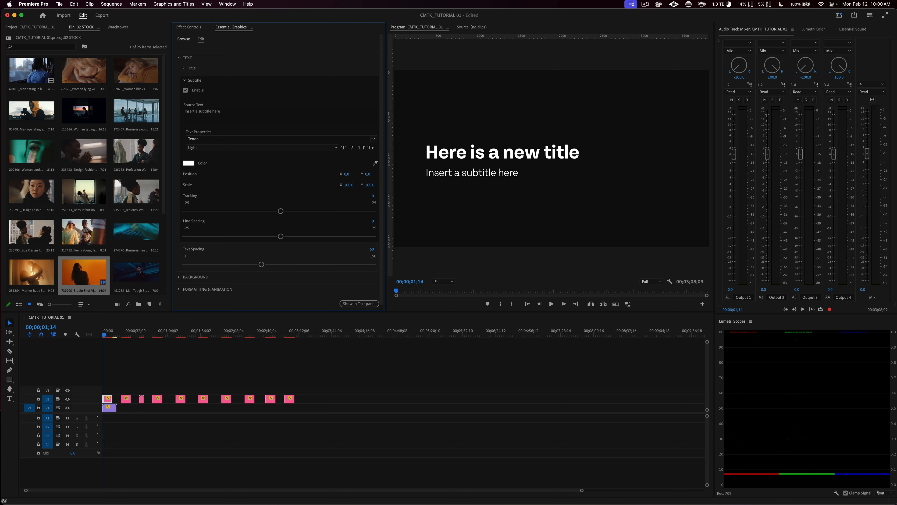
pyautogui.press('super+z')
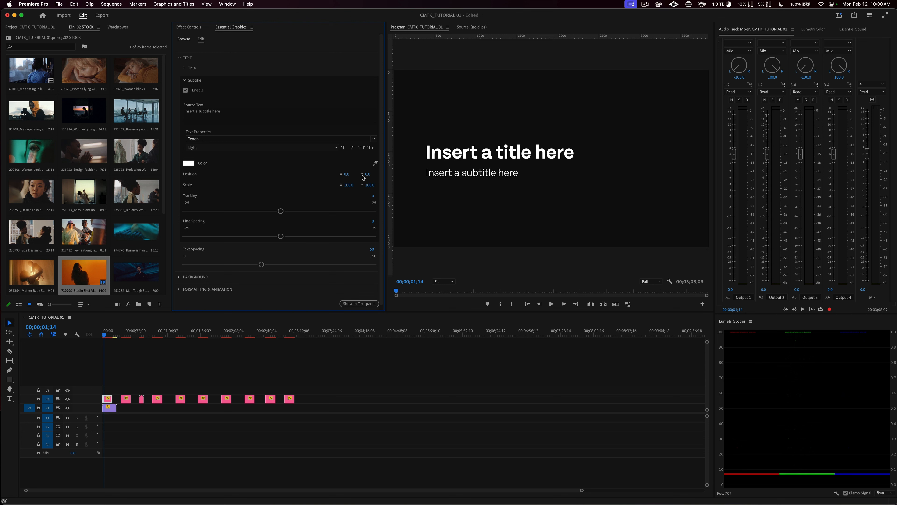
# Step: Try moving the subtitle above the title and lowering the title through their vertical positions, undoing both moves
pyautogui.moveTo(367, 174)
pyautogui.mouseDown()
pyautogui.moveTo(310, 175)
pyautogui.moveTo(370, 175)
pyautogui.moveTo(345, 175)
pyautogui.moveTo(356, 174)
pyautogui.mouseUp()
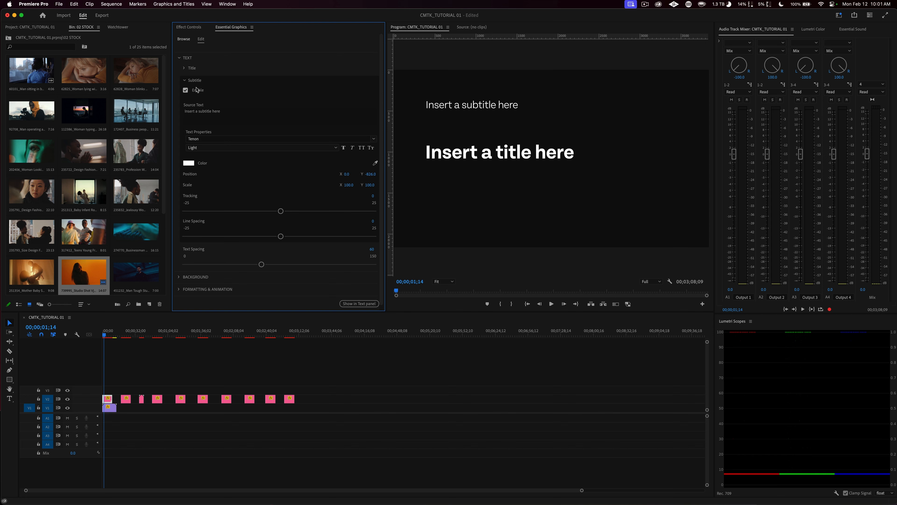
pyautogui.click(190, 69)
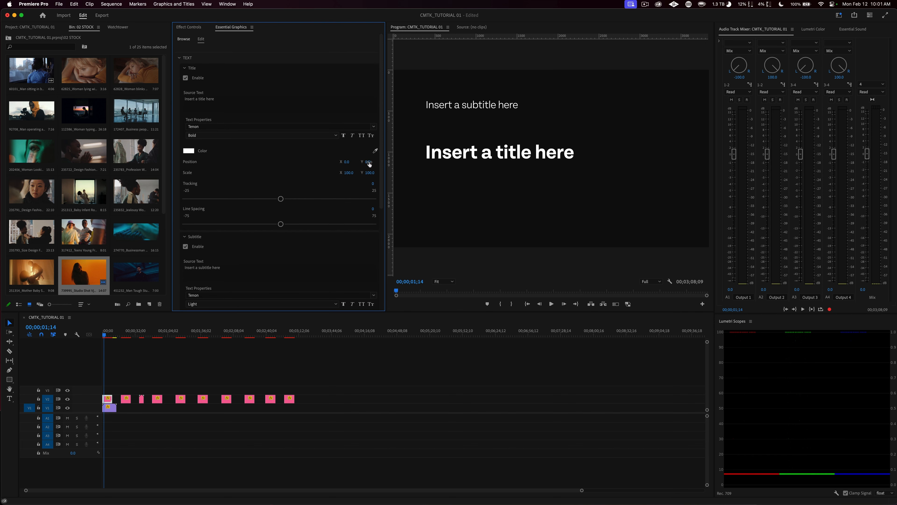
pyautogui.moveTo(368, 164); pyautogui.dragTo(373, 162)
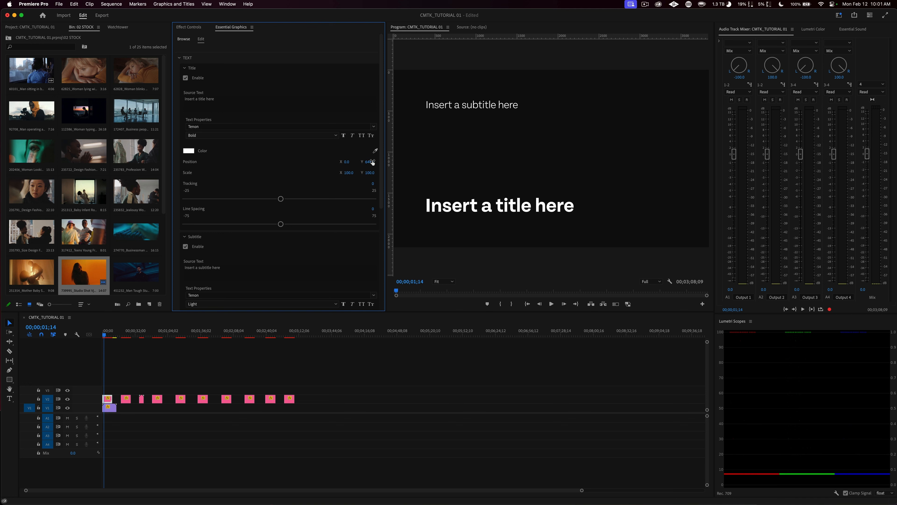
pyautogui.press('super+z')
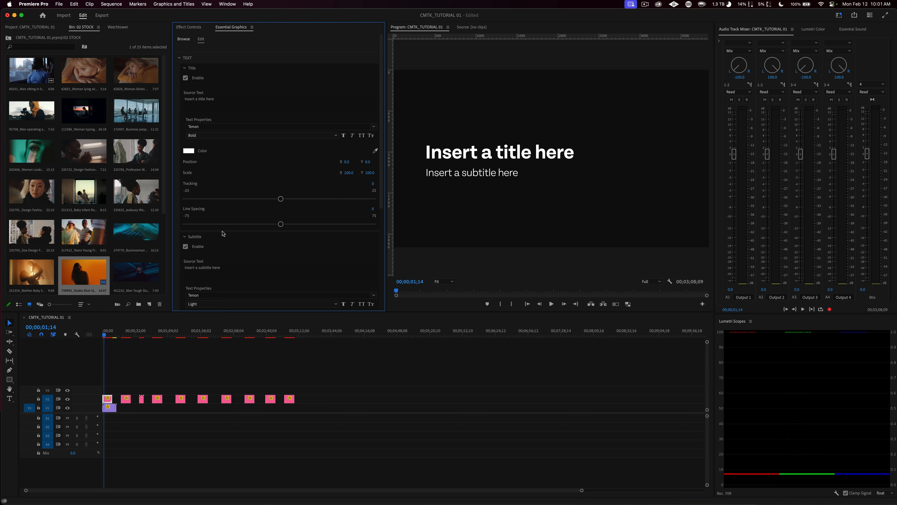
# Step: Collapse the intro title's text settings and lower its background opacity to 56
pyautogui.click(185, 68)
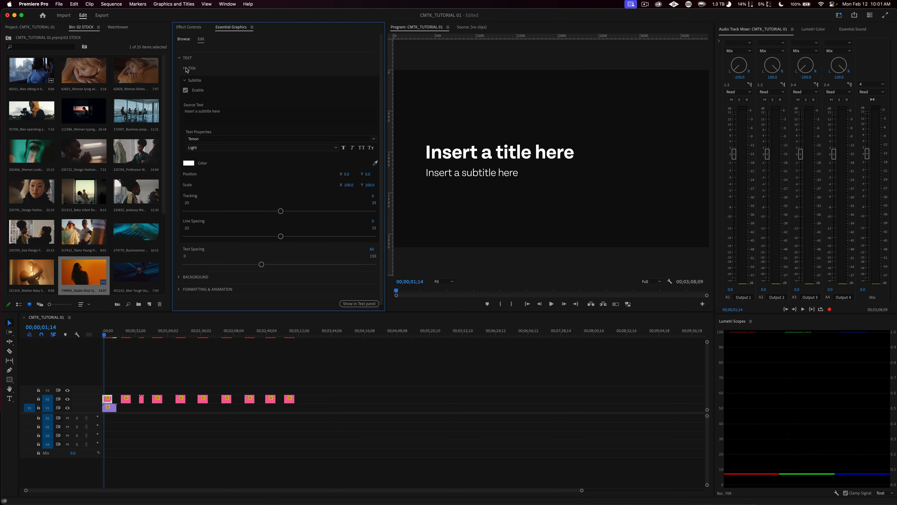
pyautogui.click(185, 80)
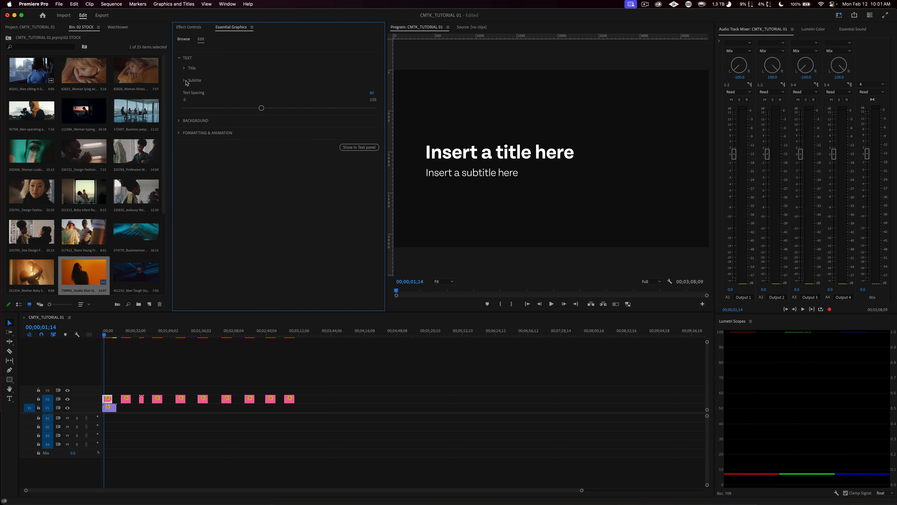
pyautogui.click(180, 58)
pyautogui.click(178, 70)
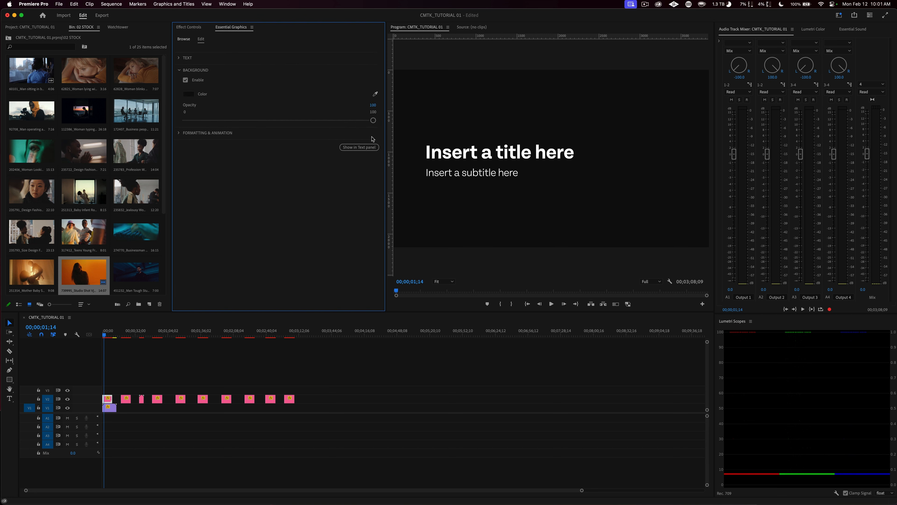
pyautogui.moveTo(374, 120); pyautogui.dragTo(290, 120)
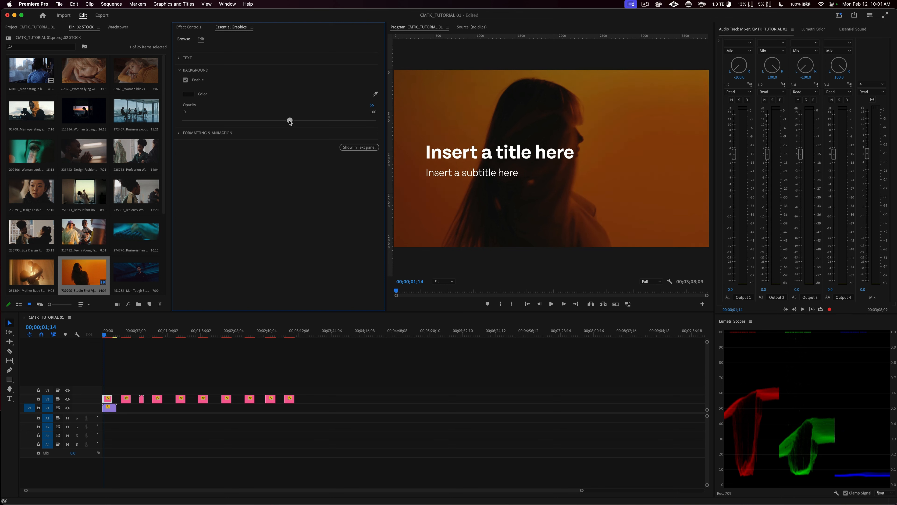
# Step: Change the intro title's background color to blue (1E00FF) and set its opacity to 51
pyautogui.click(190, 94)
pyautogui.click(454, 282)
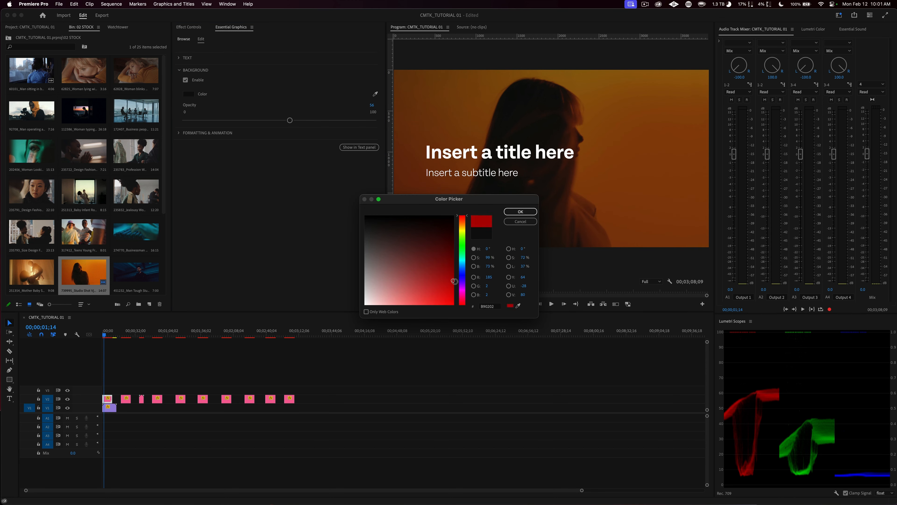
pyautogui.click(464, 276)
pyautogui.click(444, 277)
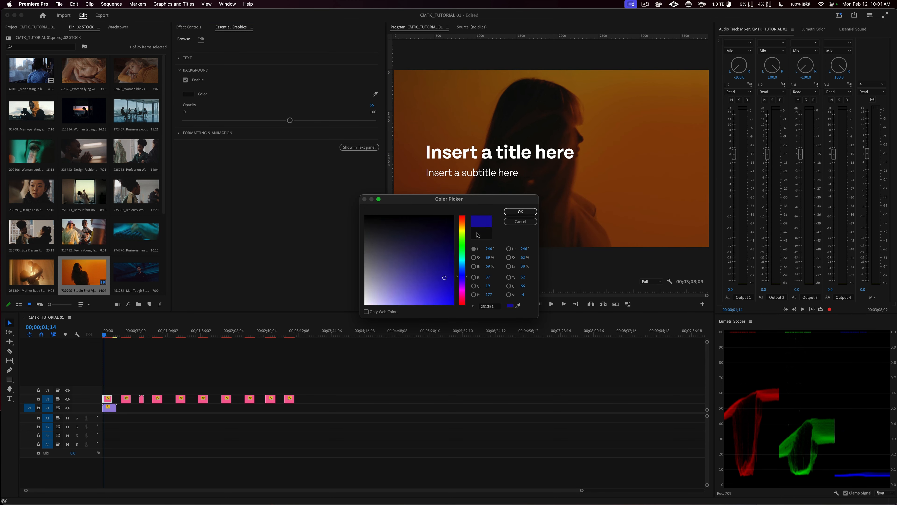
pyautogui.click(455, 277)
pyautogui.click(520, 211)
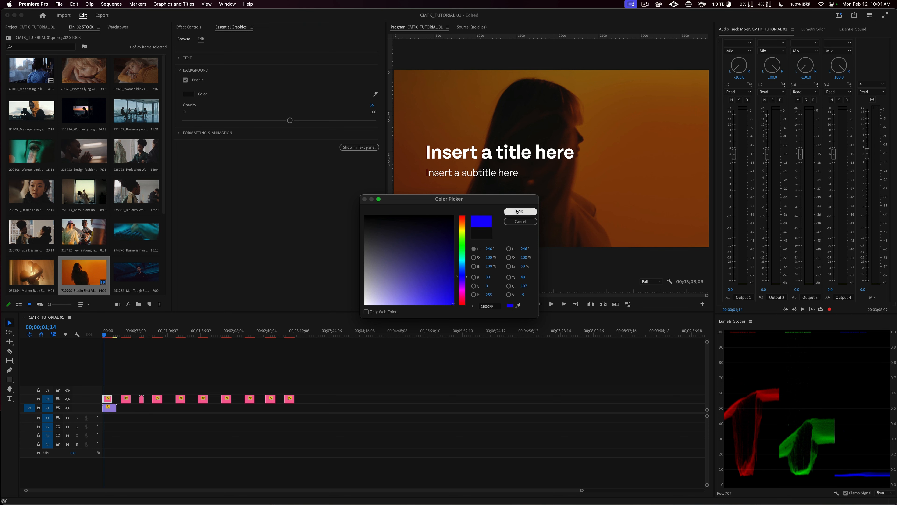
pyautogui.moveTo(290, 121); pyautogui.dragTo(282, 120)
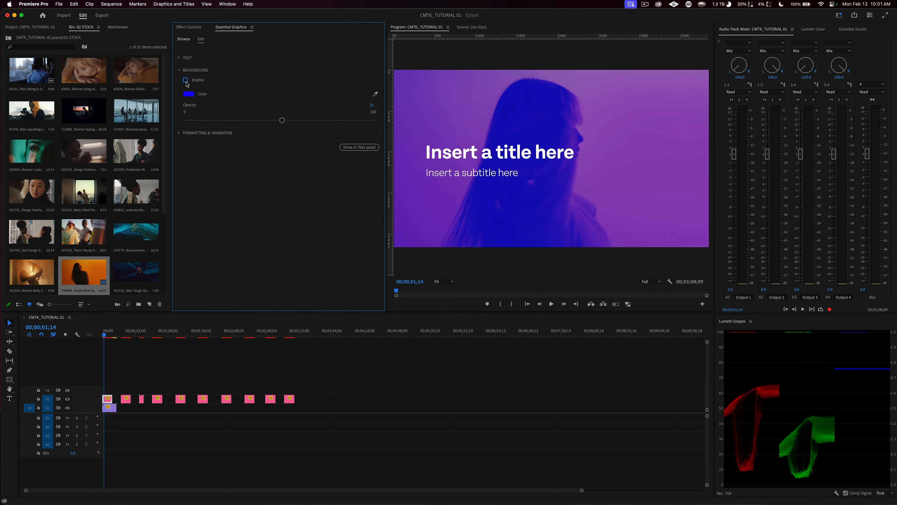
# Step: Disable the intro title's background and play the sequence from the start
pyautogui.click(187, 81)
pyautogui.moveTo(105, 334); pyautogui.dragTo(81, 334)
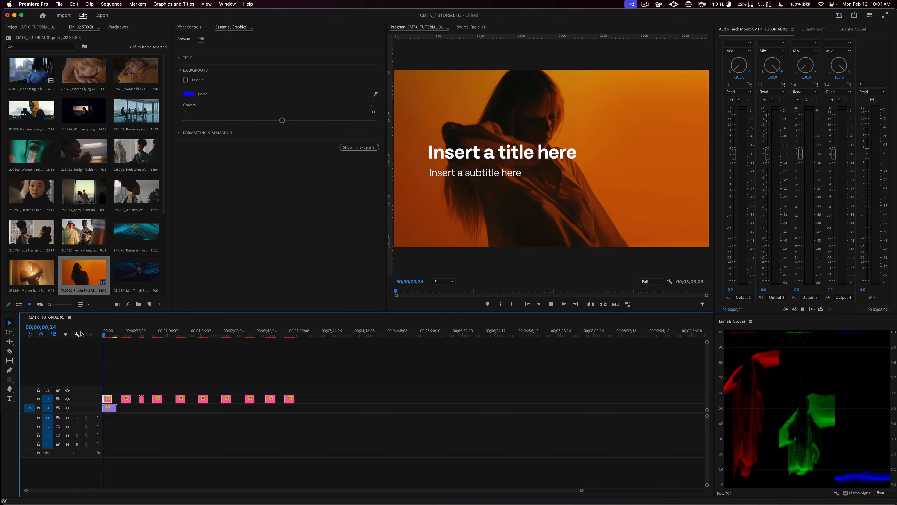
pyautogui.press('space')
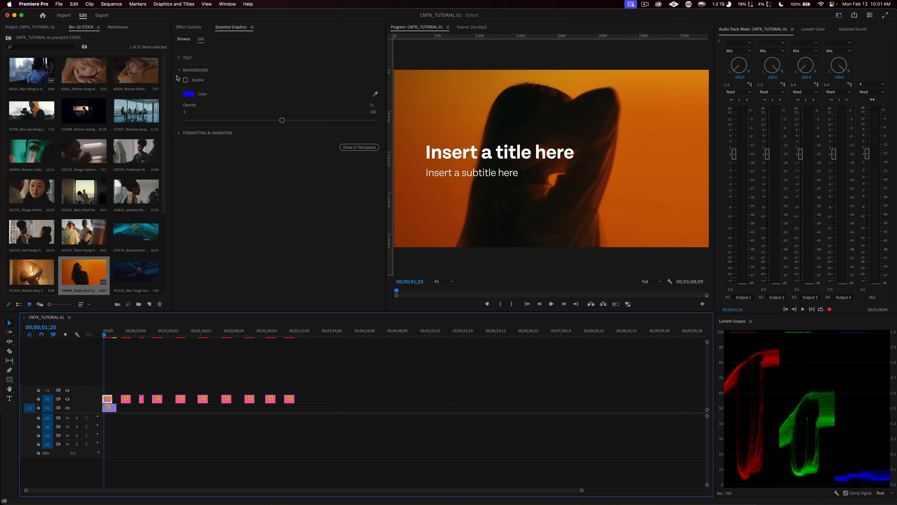
# Step: Set the intro title's background animation to Static in its formatting and animation settings
pyautogui.click(180, 133)
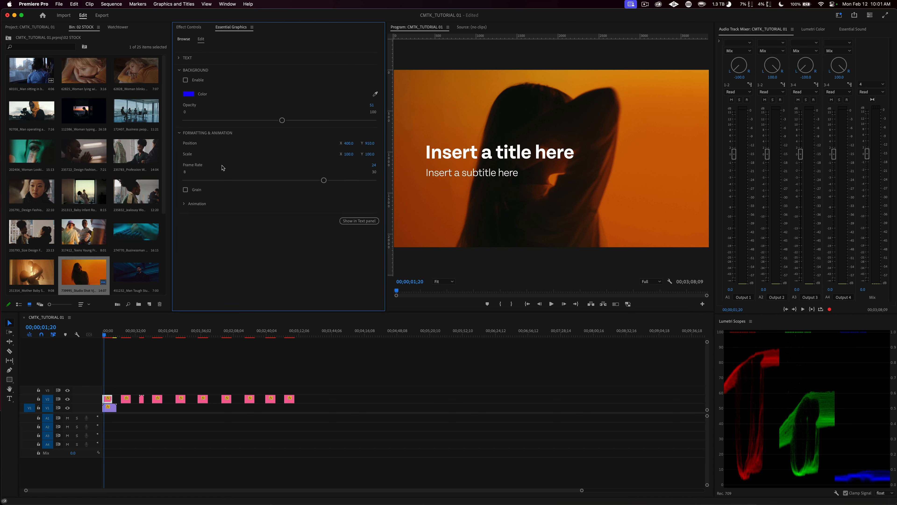
pyautogui.click(183, 204)
pyautogui.click(229, 220)
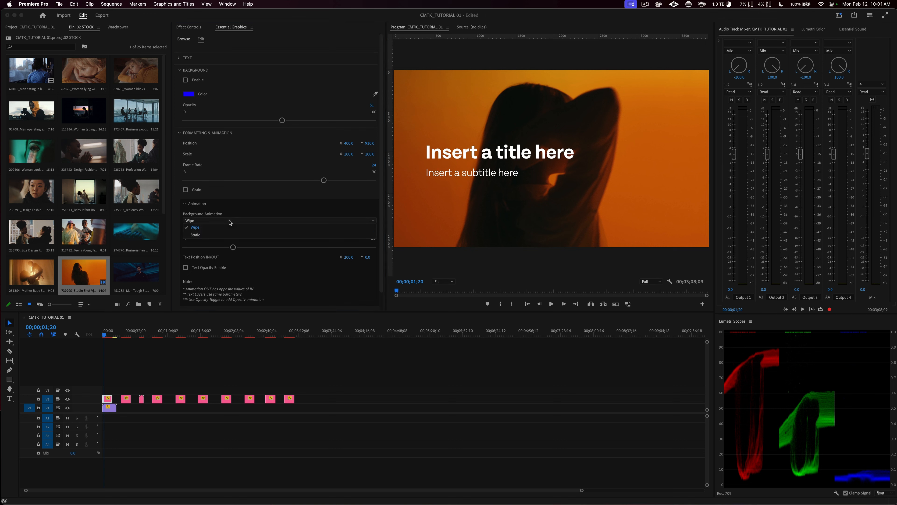
pyautogui.click(220, 235)
# Step: Play the start of the sequence to review the intro title's animation with the background disabled
pyautogui.moveTo(108, 331); pyautogui.dragTo(96, 333)
pyautogui.press('space')
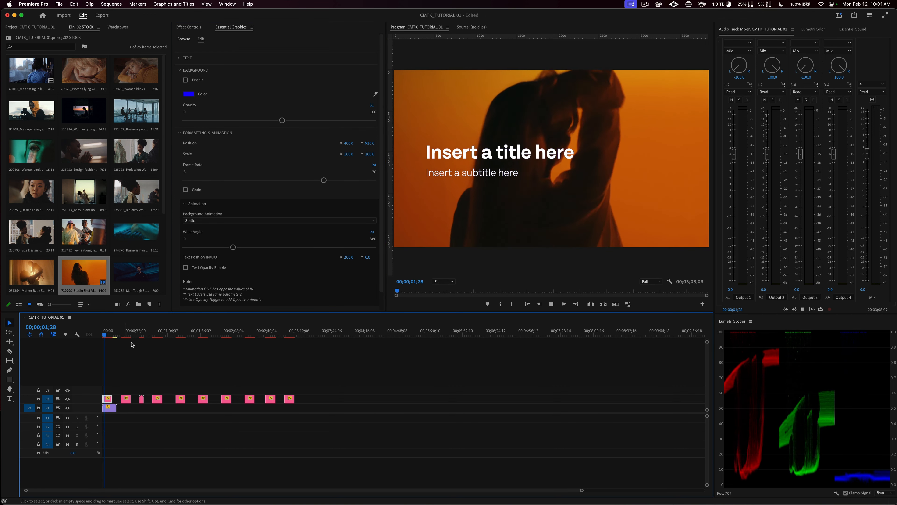
pyautogui.press('space')
pyautogui.click(107, 338)
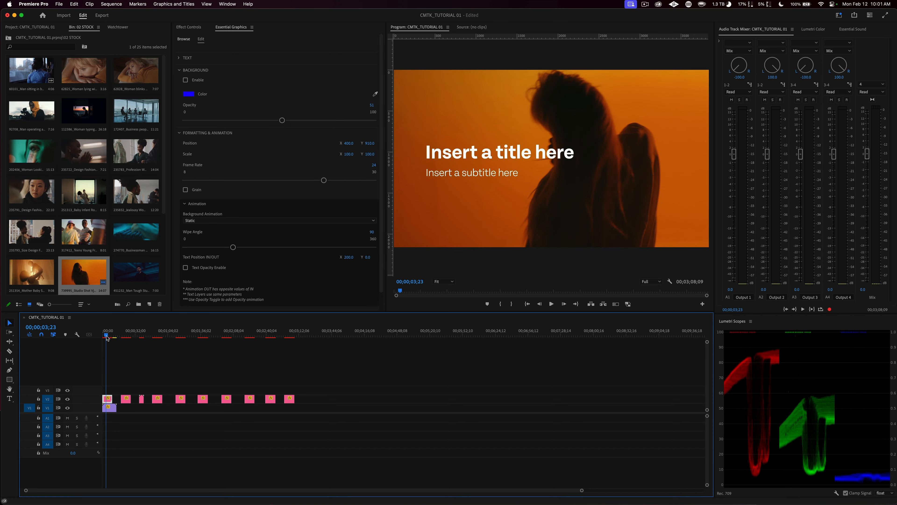
pyautogui.moveTo(107, 336); pyautogui.dragTo(99, 335)
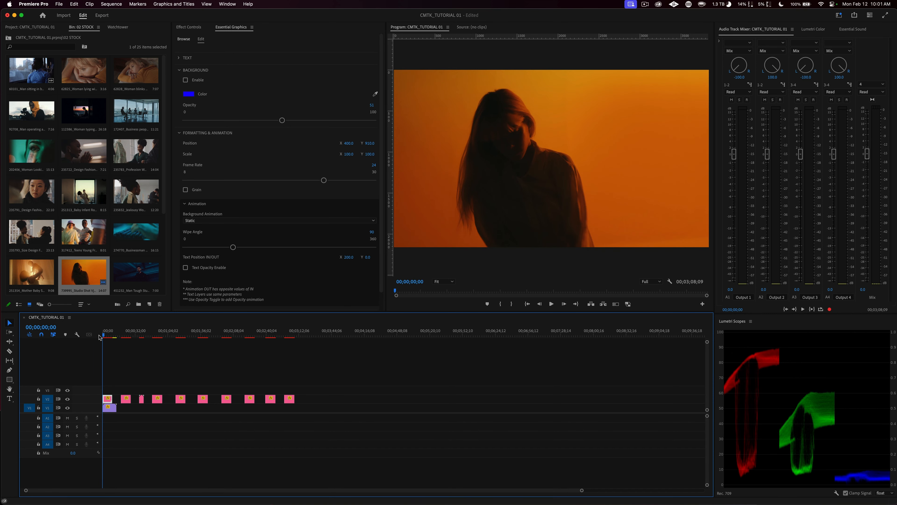
pyautogui.press('space')
pyautogui.press('space')
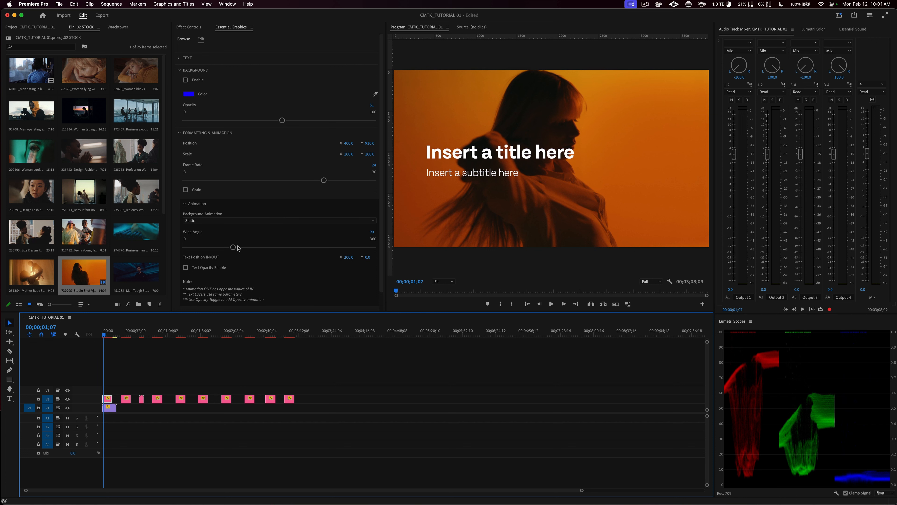
# Step: Switch the background animation back to Wipe and re-enable the background, leaving the color picker without a change
pyautogui.click(210, 220)
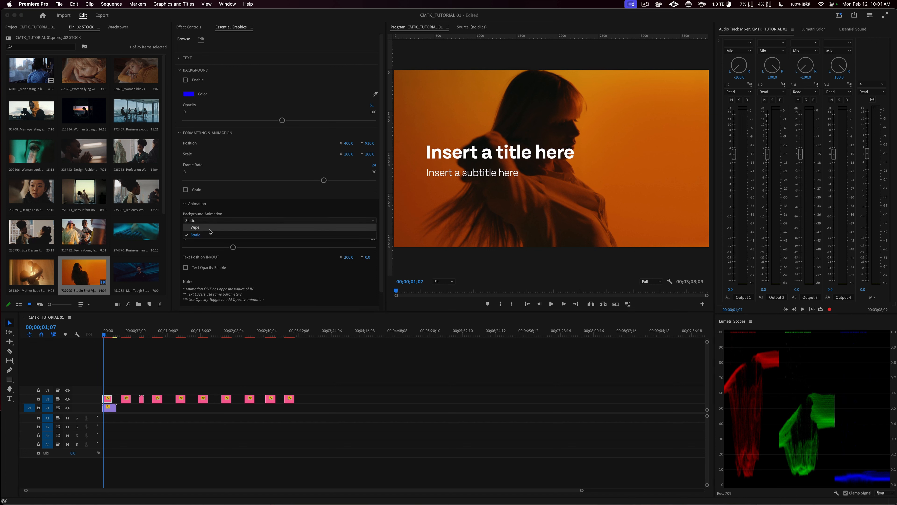
pyautogui.click(195, 227)
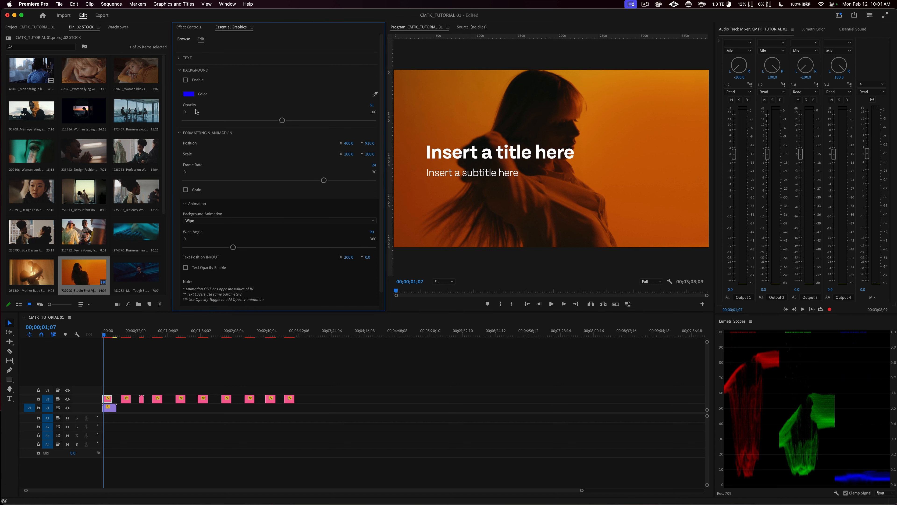
pyautogui.click(188, 93)
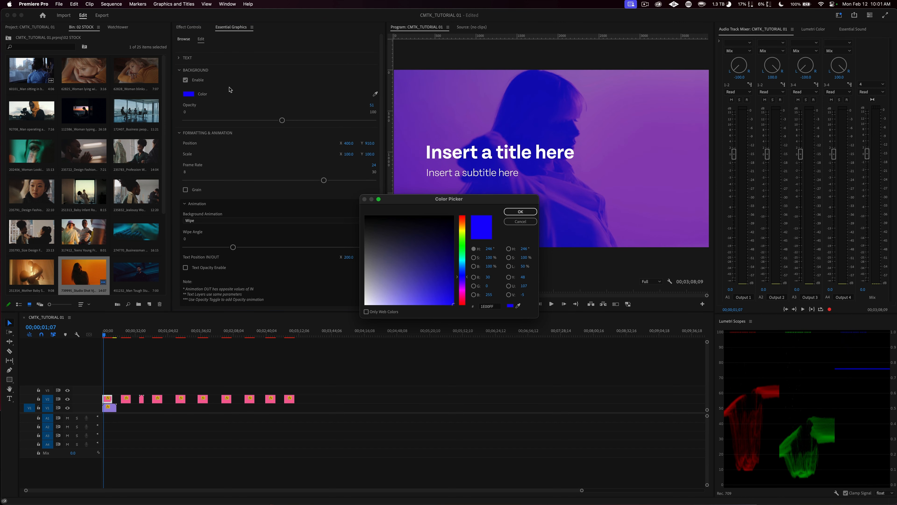
pyautogui.click(520, 222)
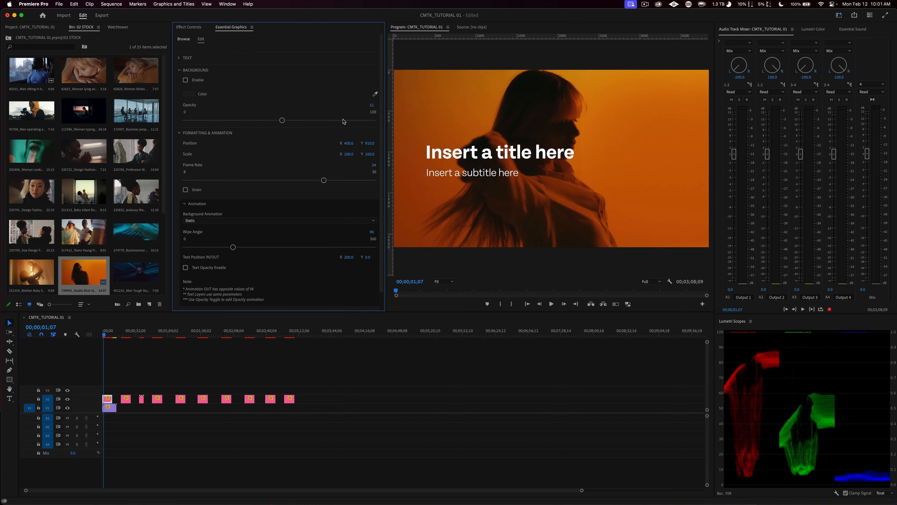
pyautogui.click(186, 80)
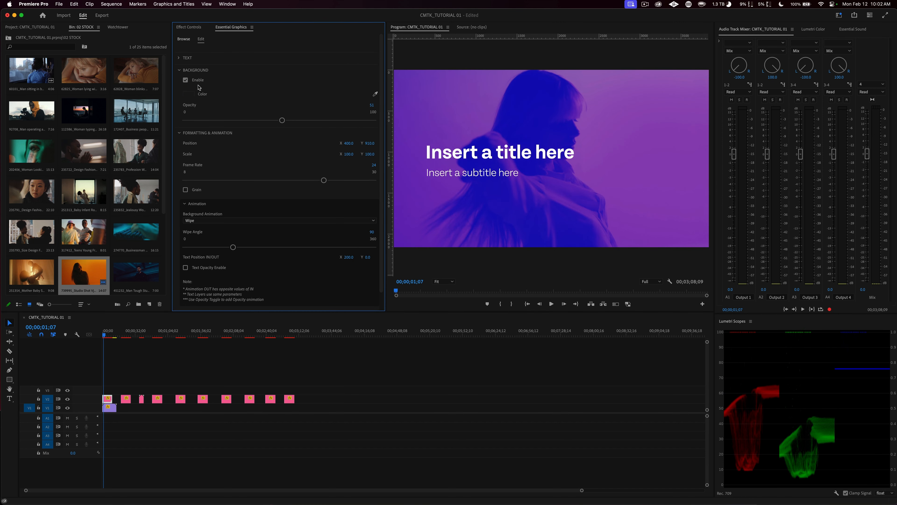
# Step: Undo the blue background color and the related opacity edits on the intro title
pyautogui.press('super+z')
pyautogui.press('super+z')
pyautogui.press('super+z')
pyautogui.press('super+z')
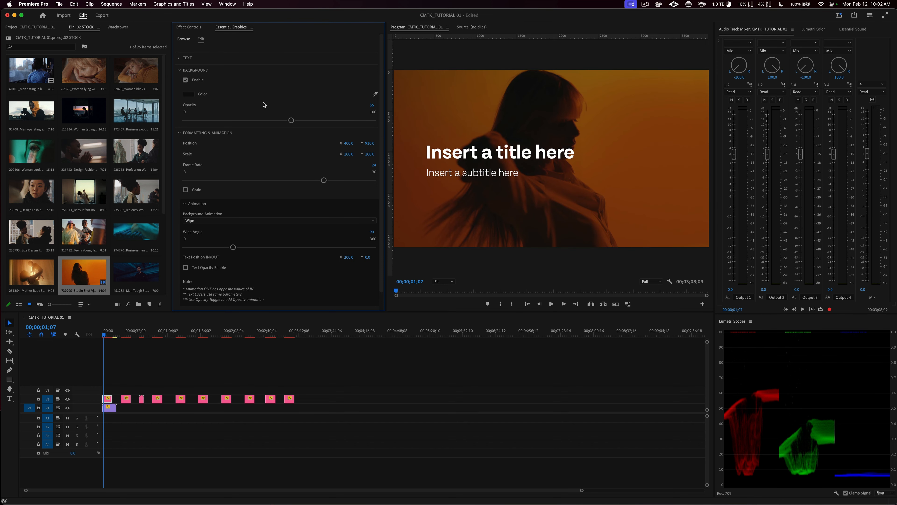
# Step: Set the intro title's background opacity to 90 and its background animation to Static
pyautogui.moveTo(291, 120); pyautogui.dragTo(354, 122)
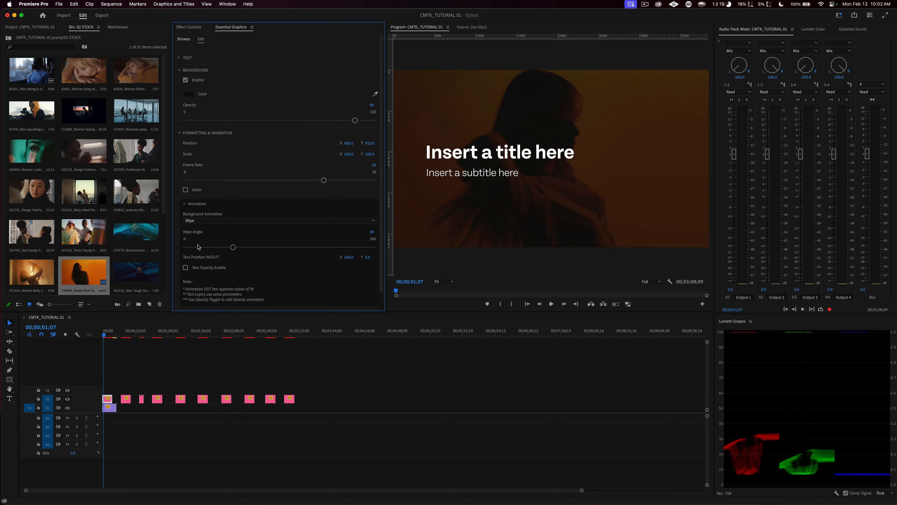
pyautogui.click(191, 220)
pyautogui.click(196, 234)
# Step: Play the intro title from the sequence start to review its static background
pyautogui.moveTo(109, 335); pyautogui.dragTo(83, 335)
pyautogui.press('space')
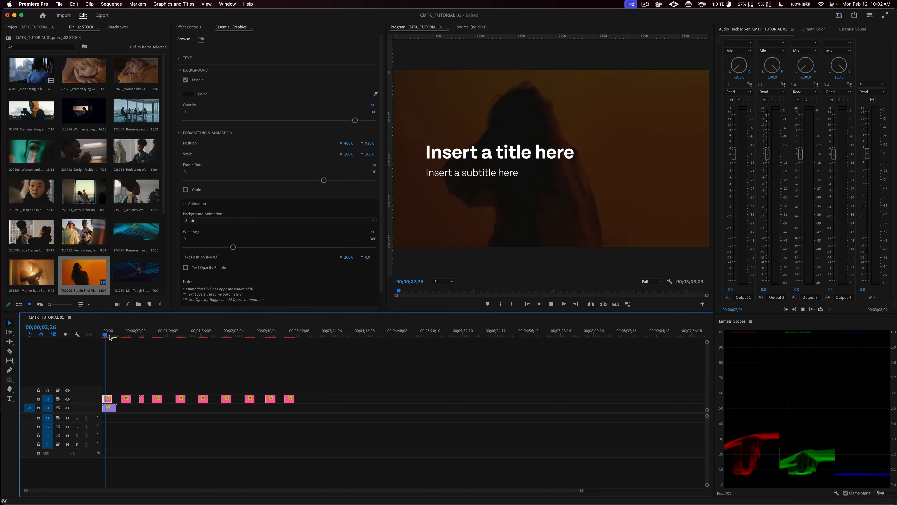
pyautogui.press('space')
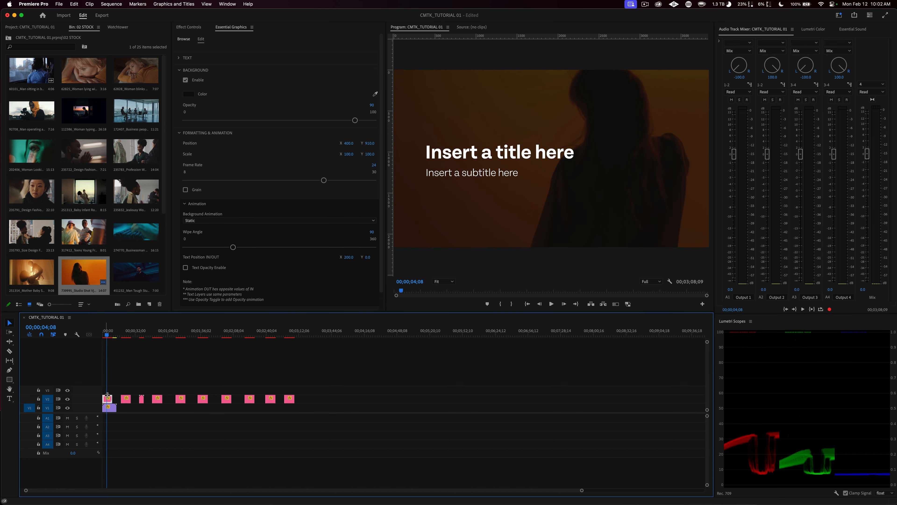
pyautogui.press('=')
pyautogui.press('=')
pyautogui.press('=')
pyautogui.press('=')
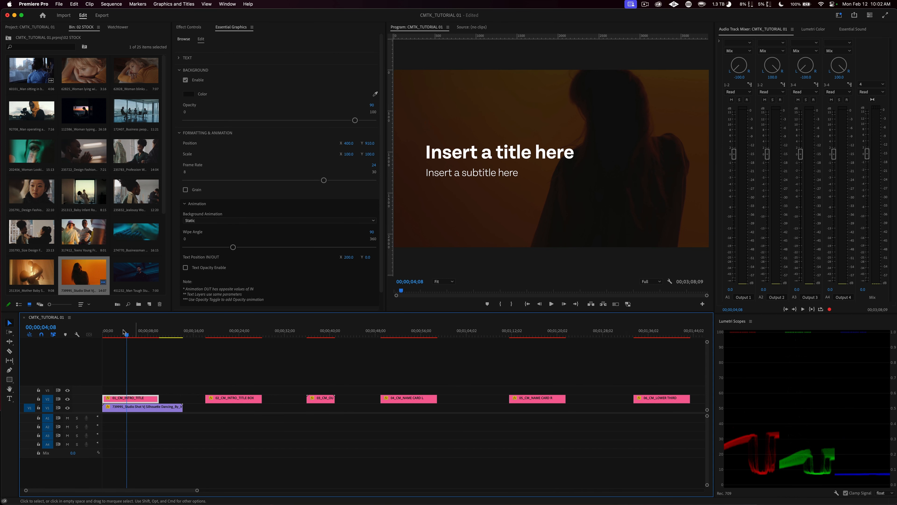
pyautogui.press('Home')
pyautogui.press('space')
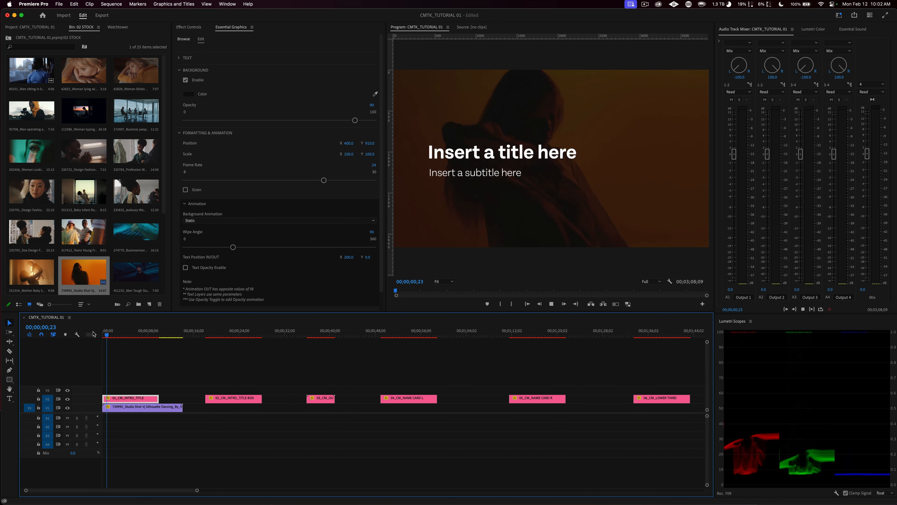
# Step: Cut the intro title graphic and the stock footage clip beneath it at 00;00;01;24
pyautogui.click(113, 335)
pyautogui.press('c')
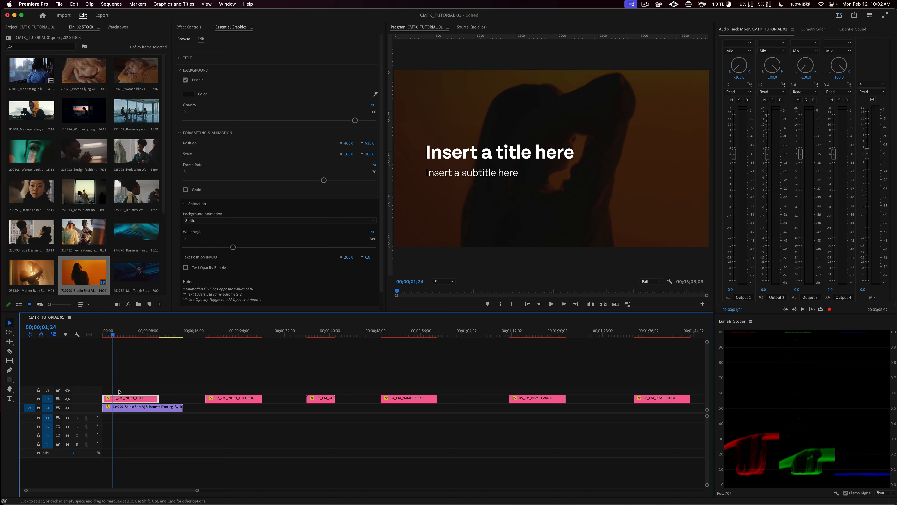
pyautogui.click(113, 399)
pyautogui.keyDown('shift'); pyautogui.click(113, 398); pyautogui.keyUp('shift')
pyautogui.press('v')
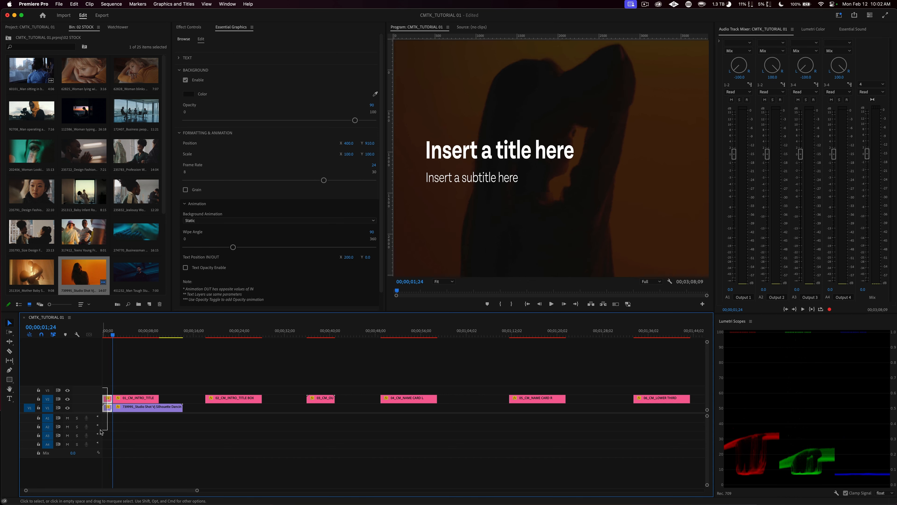
# Step: Ripple delete the opening segments of both clips before the cut and play the sequence from the start
pyautogui.moveTo(102, 432); pyautogui.dragTo(108, 398)
pyautogui.hotkey('shift', 'Delete')
pyautogui.moveTo(115, 331); pyautogui.dragTo(77, 335)
pyautogui.press('space')
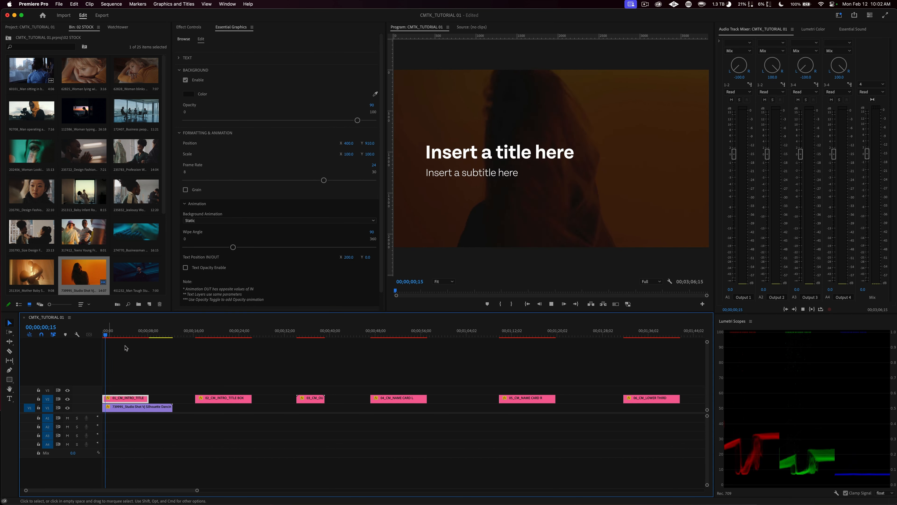
# Step: Play the trimmed intro title's ending and undo the ripple delete and cut on both opening clips
pyautogui.click(141, 334)
pyautogui.press('space')
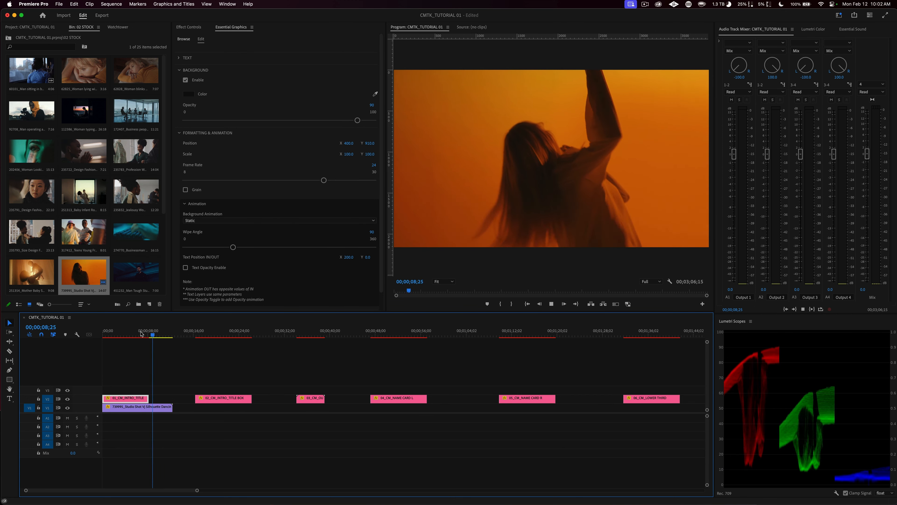
pyautogui.press('space')
pyautogui.press('super+z')
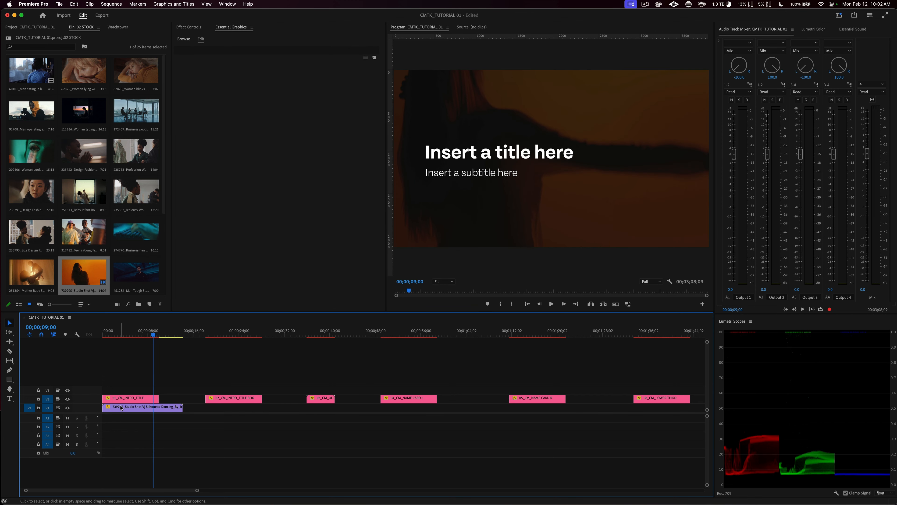
pyautogui.click(121, 401)
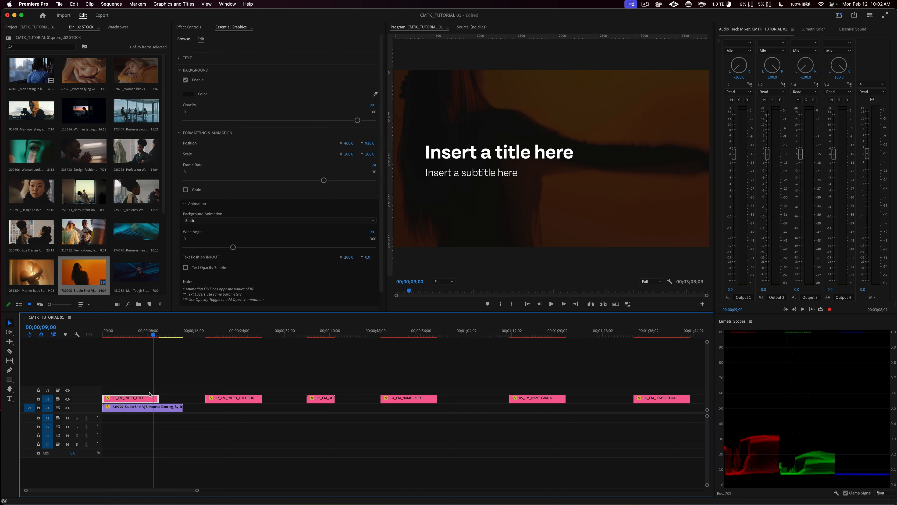
pyautogui.scroll(2, 123, 412)
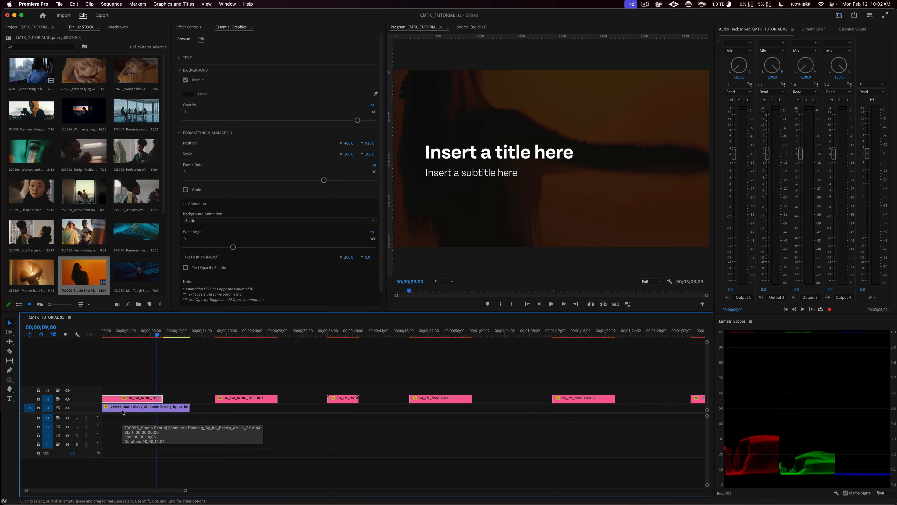
pyautogui.scroll(1, 122, 412)
pyautogui.click(180, 386)
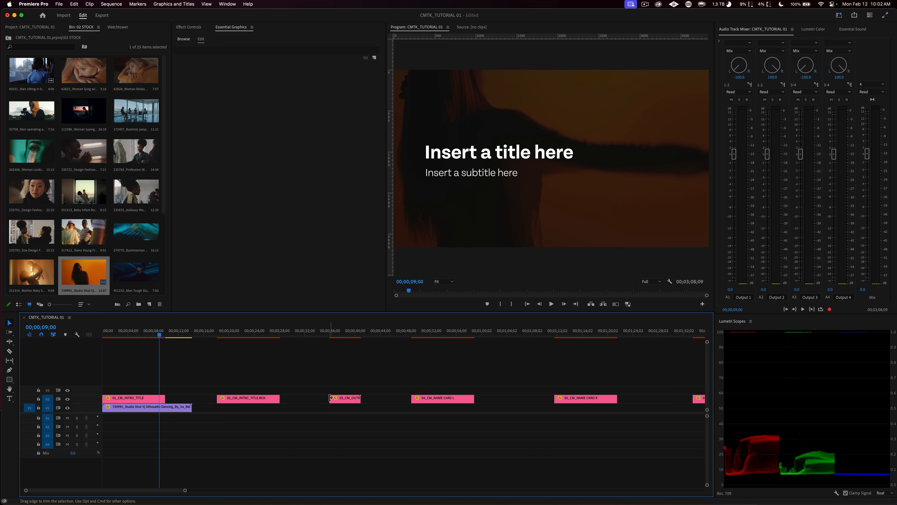
# Step: Preview the outro wordmark graphic in the sequence around 00;00;38
pyautogui.click(342, 398)
pyautogui.click(346, 332)
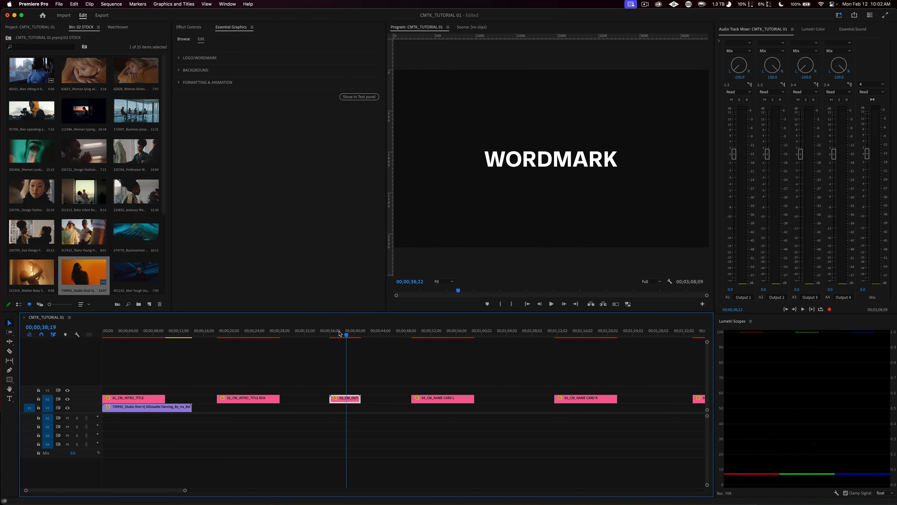
pyautogui.moveTo(339, 333)
pyautogui.mouseDown()
pyautogui.moveTo(356, 333)
pyautogui.moveTo(342, 334)
pyautogui.mouseUp()
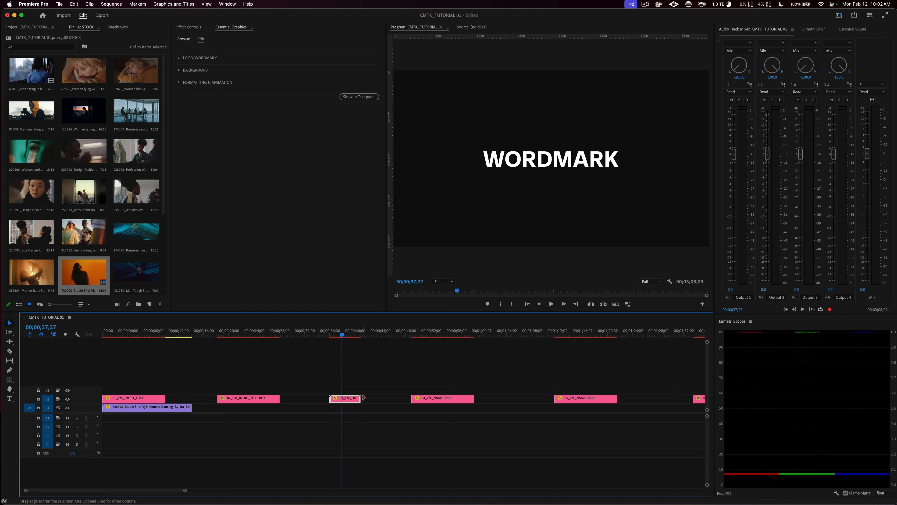
# Step: Extend the intro title graphic to the end of the stock footage clip and play its beginning and ending
pyautogui.moveTo(164, 398); pyautogui.dragTo(192, 398)
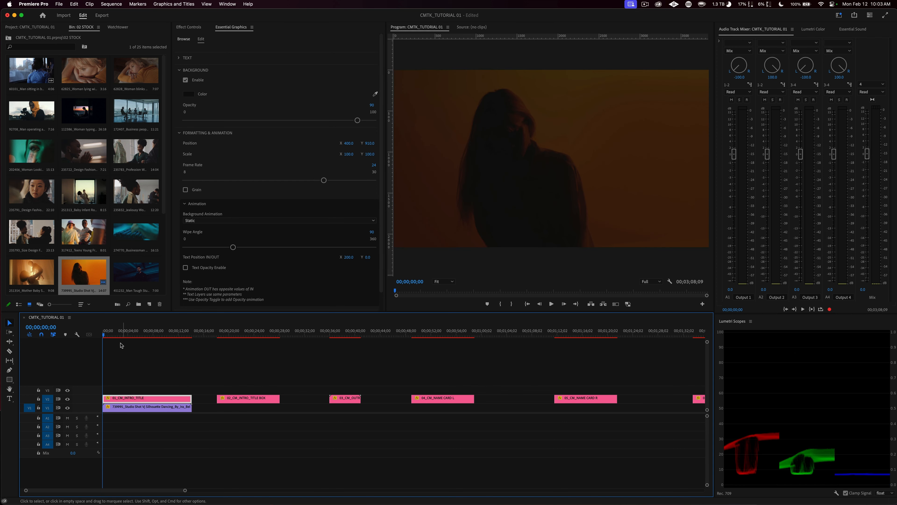
pyautogui.press('space')
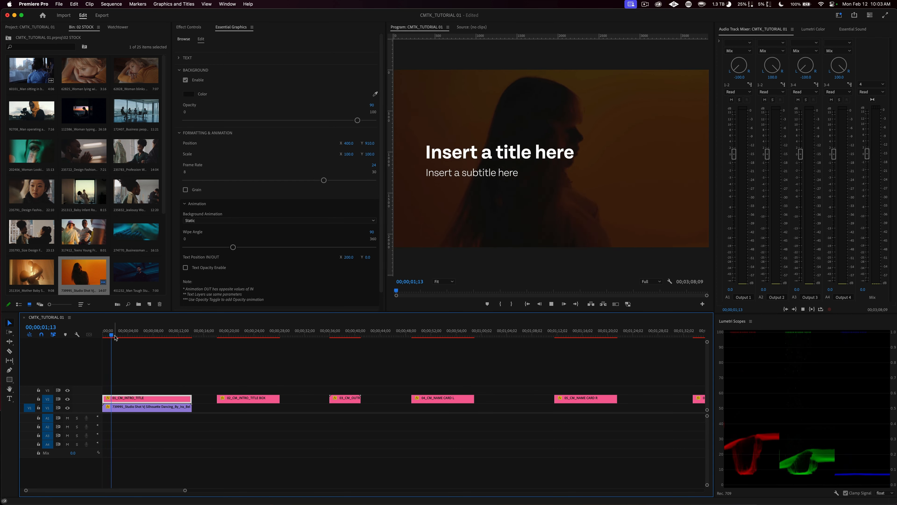
pyautogui.click(176, 336)
pyautogui.click(181, 337)
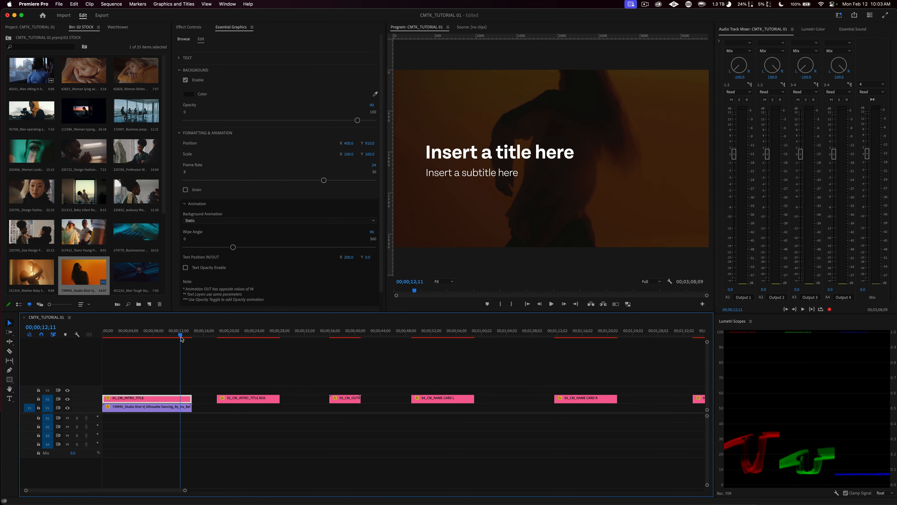
pyautogui.press('space')
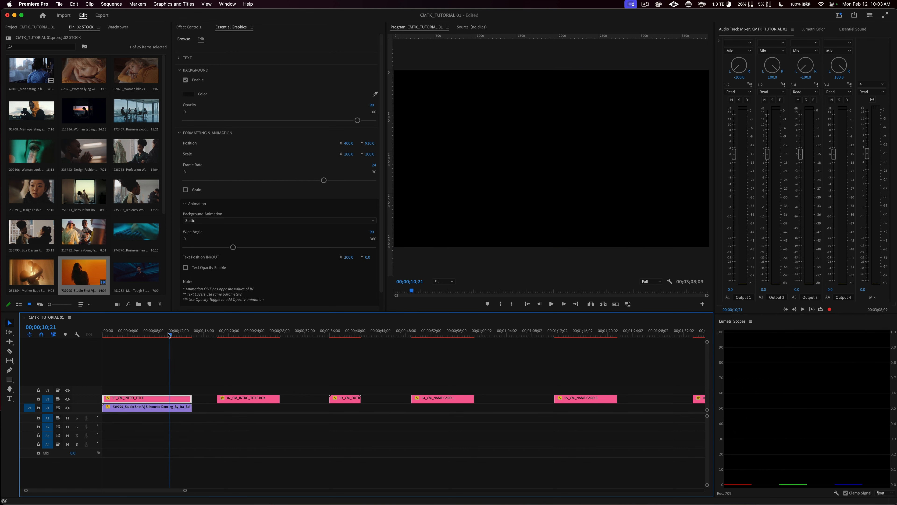
# Step: Scrub and replay the intro title's opening seconds to examine how the text moves into place
pyautogui.click(103, 336)
pyautogui.moveTo(103, 336); pyautogui.dragTo(137, 336)
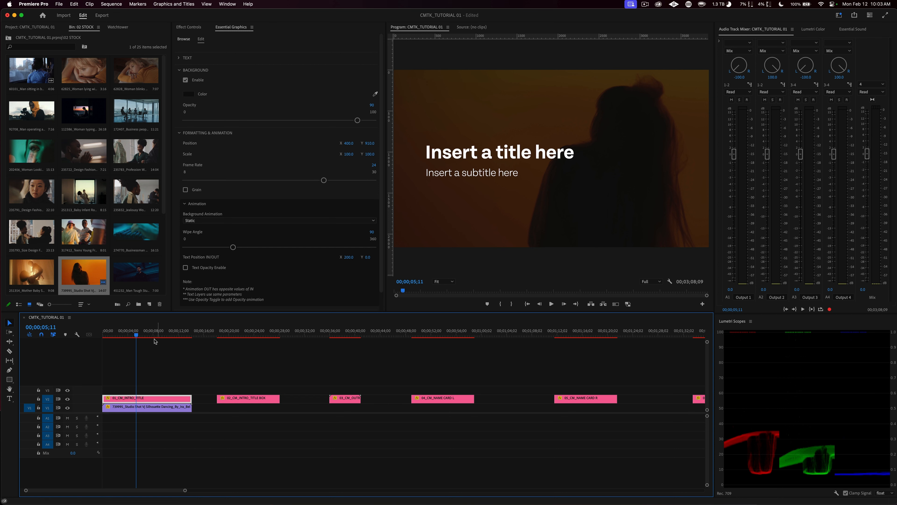
pyautogui.moveTo(137, 334); pyautogui.dragTo(94, 333)
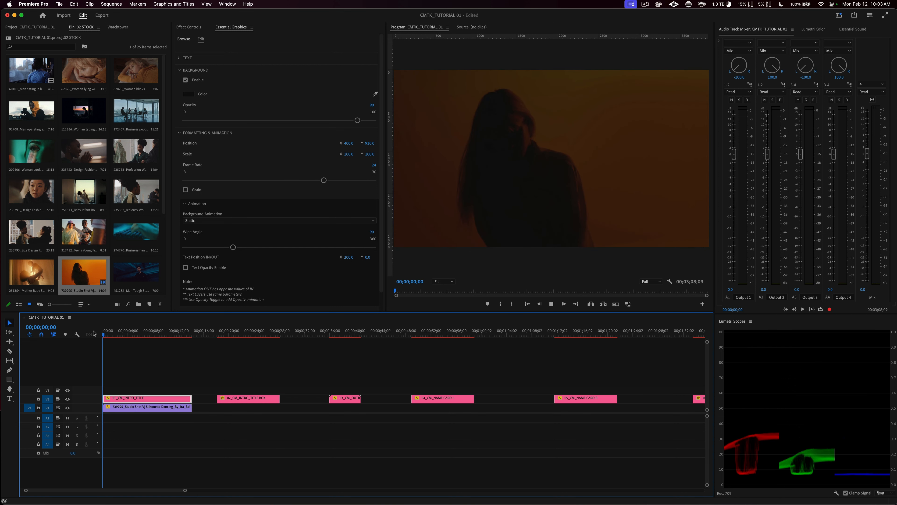
pyautogui.press('space')
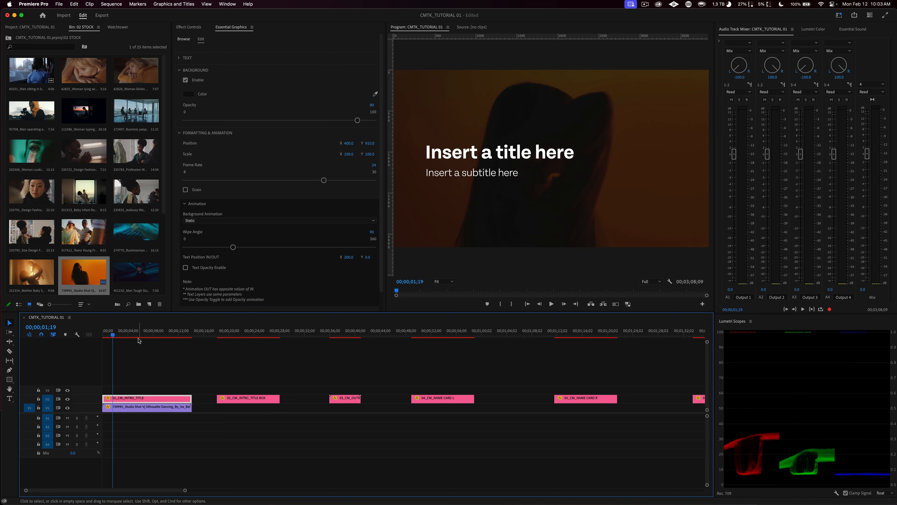
pyautogui.click(118, 335)
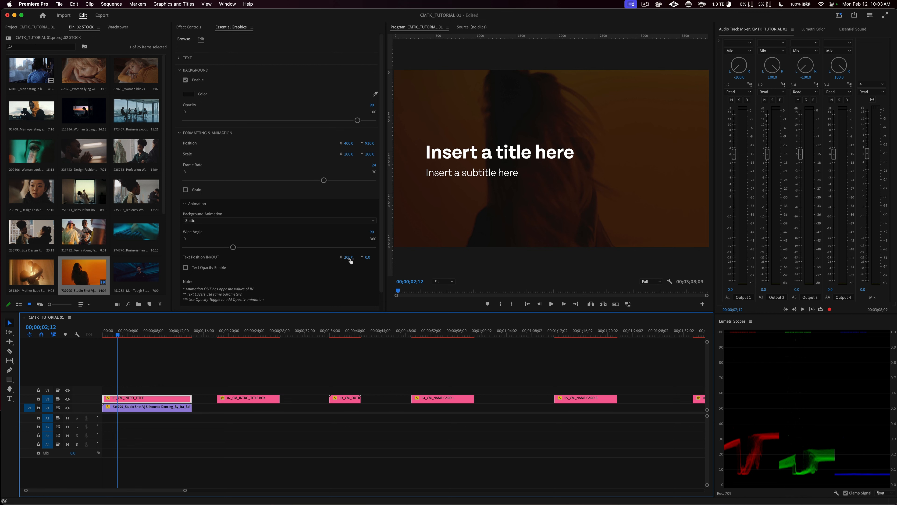
pyautogui.press('Home')
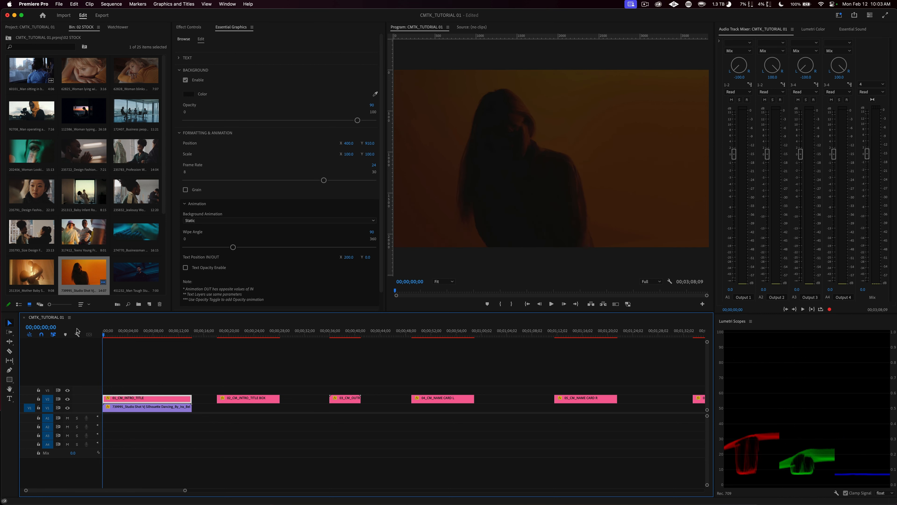
pyautogui.press('space')
pyautogui.press('space')
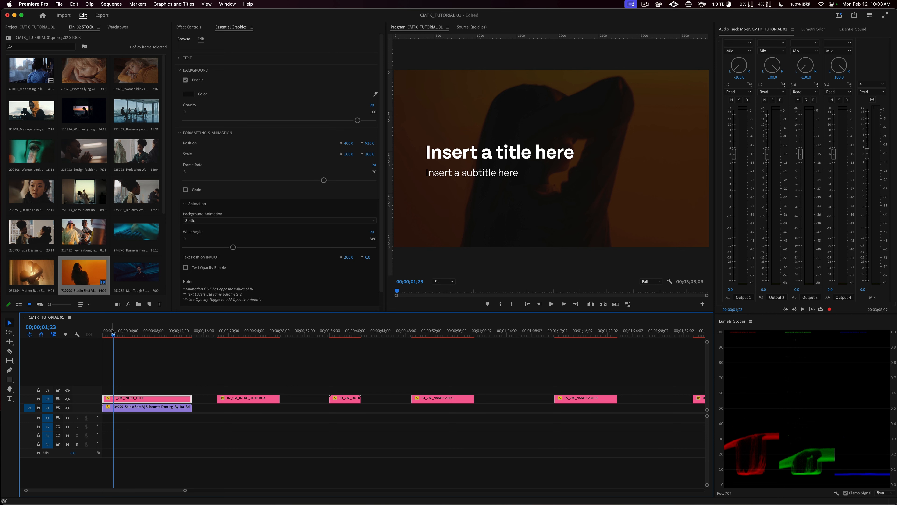
pyautogui.moveTo(113, 335); pyautogui.dragTo(97, 333)
pyautogui.press('space')
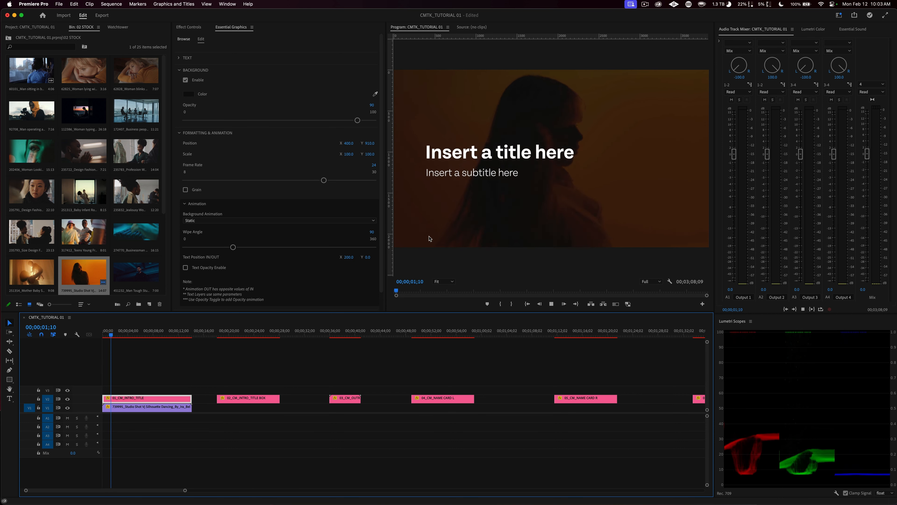
pyautogui.press('space')
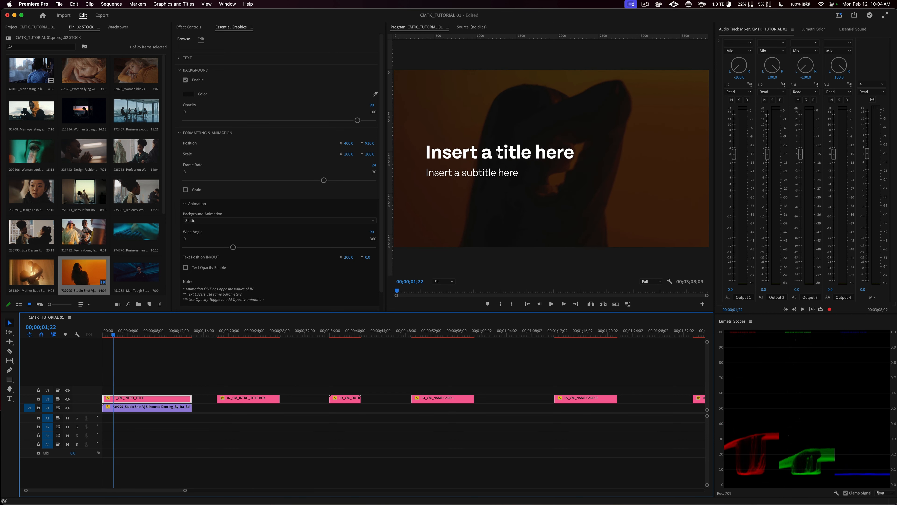
# Step: Set the intro title's Text Position IN/OUT to X 100 and Y 100
pyautogui.click(346, 264)
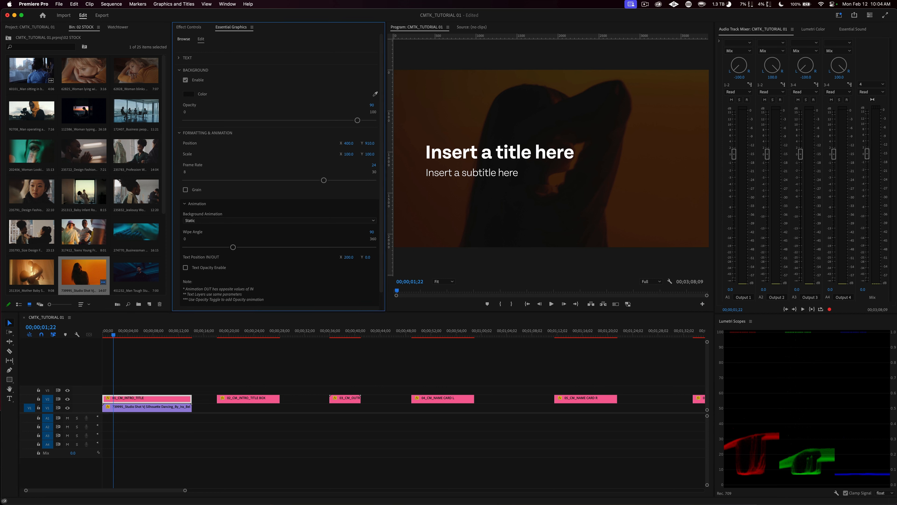
pyautogui.click(351, 257)
pyautogui.write('100')
pyautogui.press('Tab')
pyautogui.write('100')
pyautogui.press('Return')
# Step: Play and scrub the intro title's opening to check the text's diagonal entrance
pyautogui.moveTo(130, 331); pyautogui.dragTo(74, 332)
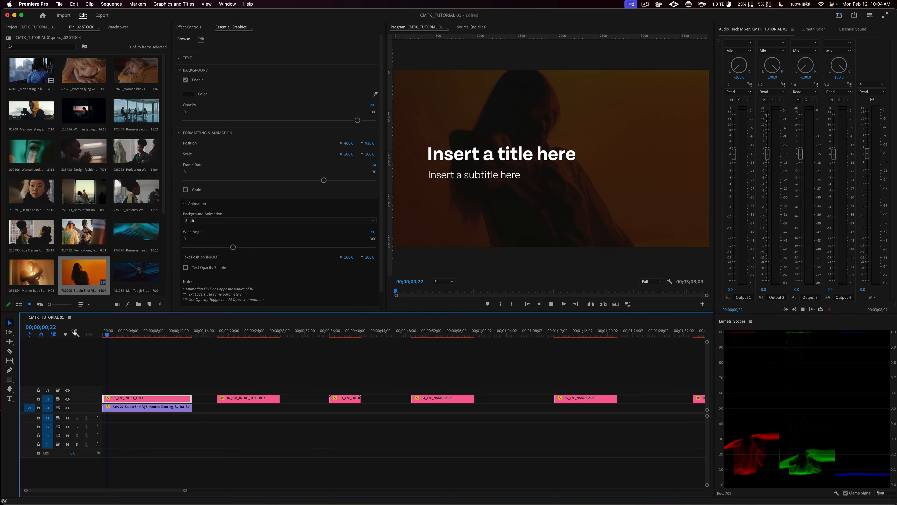
pyautogui.press('space')
pyautogui.moveTo(121, 336); pyautogui.dragTo(102, 335)
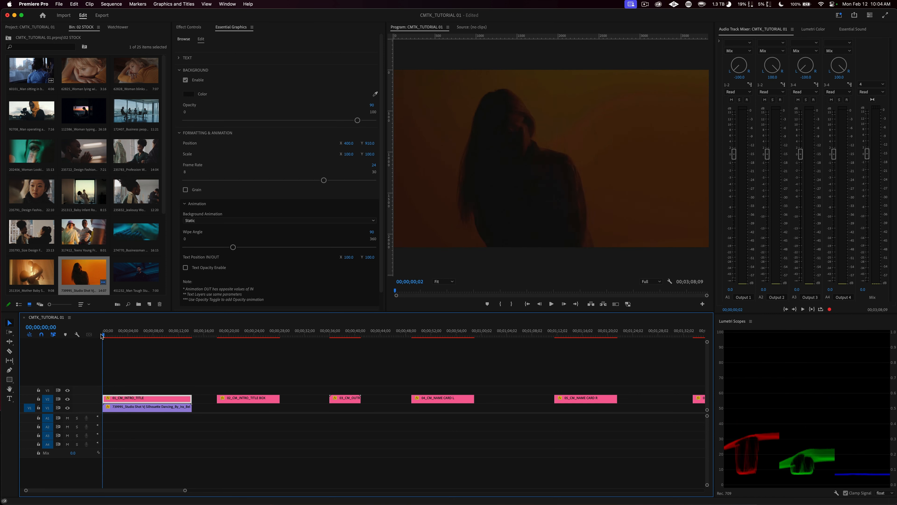
pyautogui.click(113, 335)
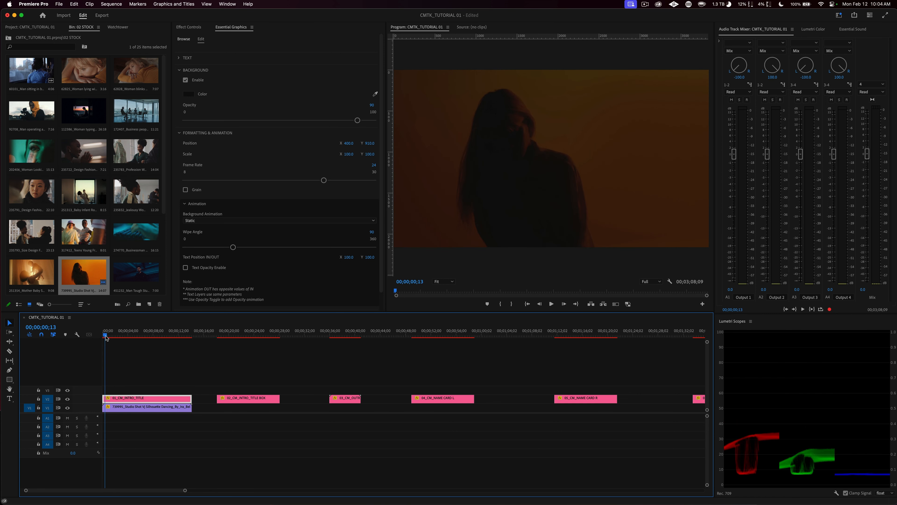
pyautogui.moveTo(113, 337)
pyautogui.mouseDown()
pyautogui.moveTo(140, 339)
pyautogui.moveTo(106, 340)
pyautogui.moveTo(116, 341)
pyautogui.mouseUp()
# Step: Set the intro title's Text Position IN/OUT Y value to -100
pyautogui.click(371, 257)
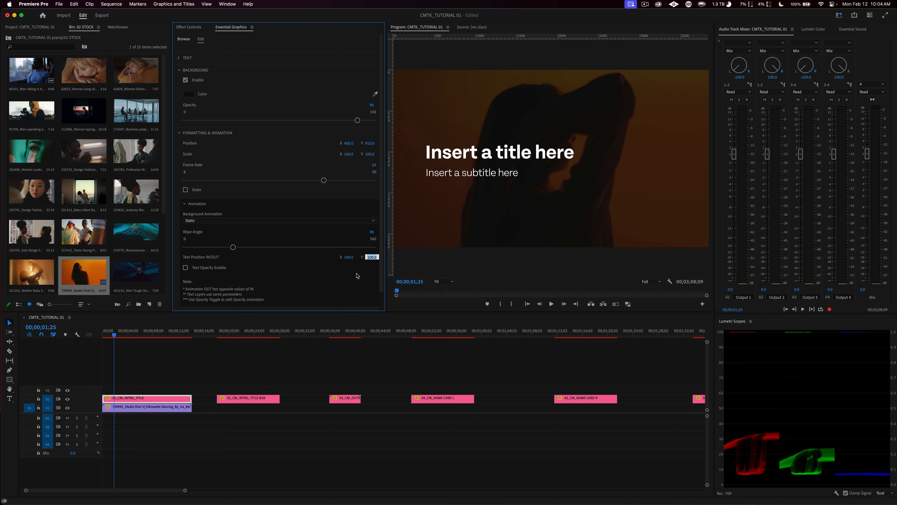
pyautogui.press('Left')
pyautogui.write('-')
pyautogui.press('Return')
# Step: Play the intro title's entrance and exit to compare the direction of the text movement
pyautogui.hscroll(3, 422, 333)
pyautogui.press('Home')
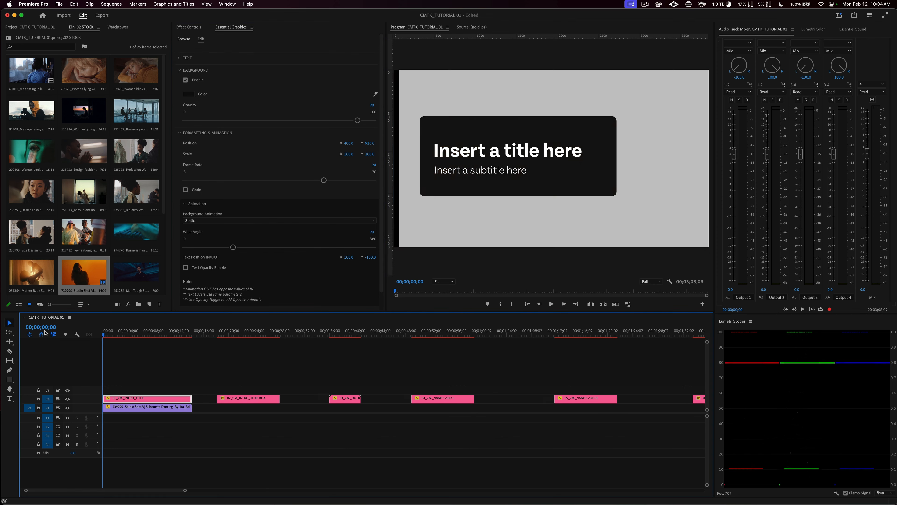
pyautogui.press('space')
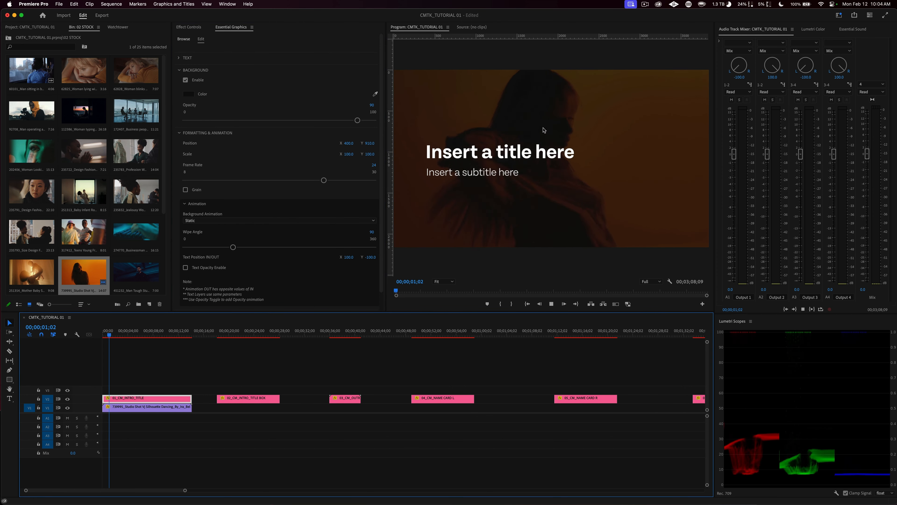
pyautogui.moveTo(123, 336); pyautogui.dragTo(180, 339)
pyautogui.press('space')
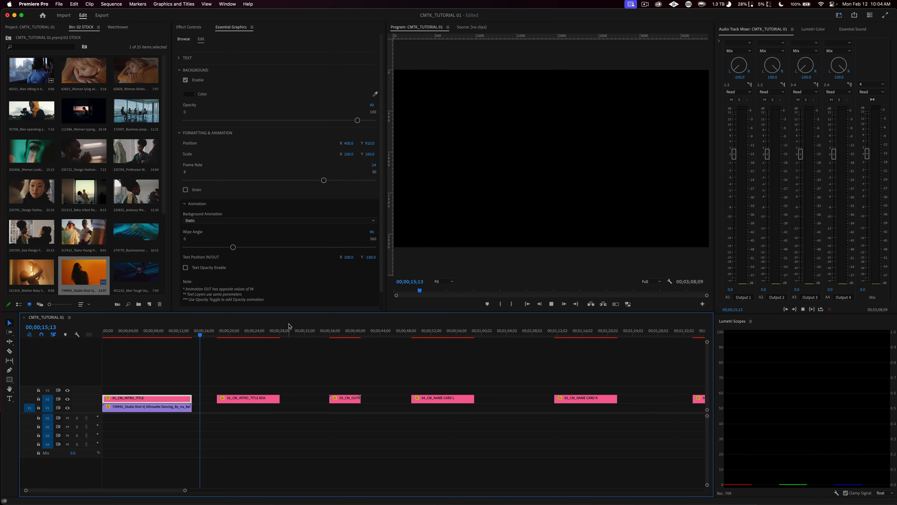
pyautogui.press('space')
pyautogui.hscroll(6, 289, 326)
pyautogui.hscroll(-6, 253, 385)
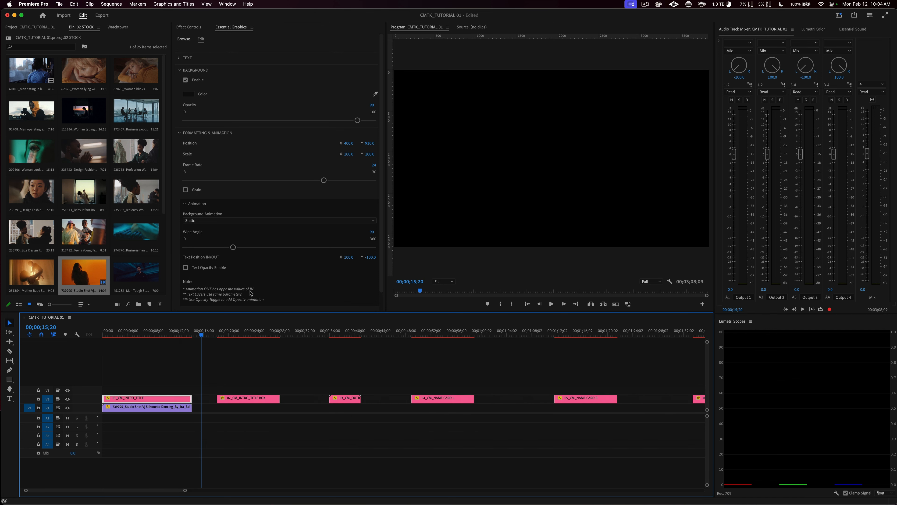
pyautogui.click(102, 335)
pyautogui.press('space')
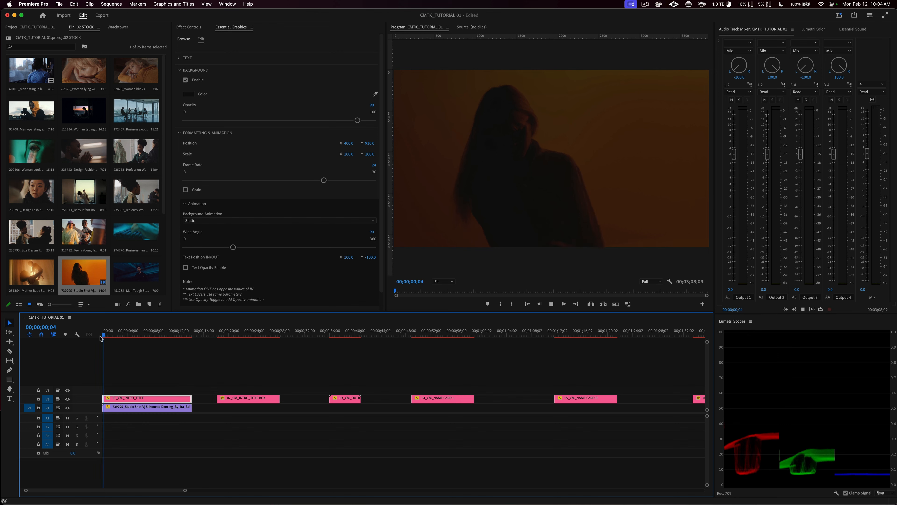
pyautogui.press('space')
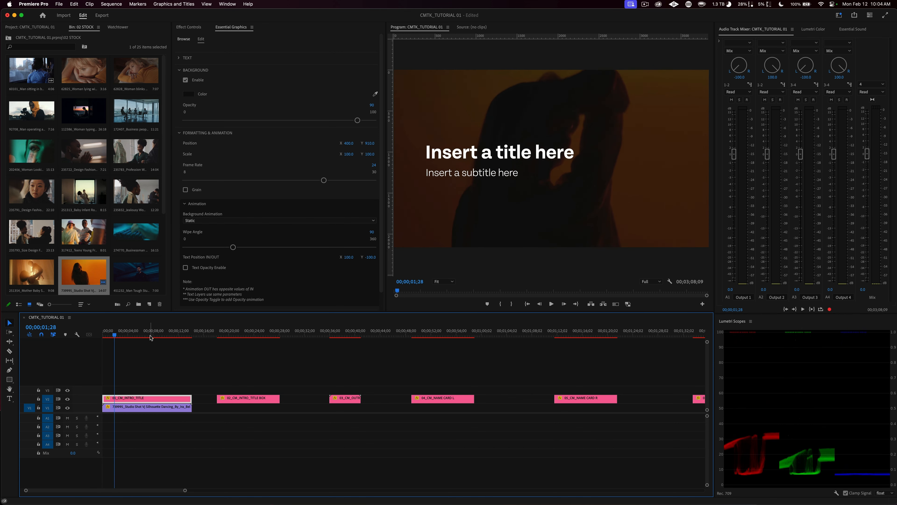
# Step: Cut the intro title graphic at 00;00;07;28
pyautogui.click(152, 336)
pyautogui.moveTo(153, 335); pyautogui.dragTo(152, 337)
pyautogui.click(168, 382)
pyautogui.click(150, 400)
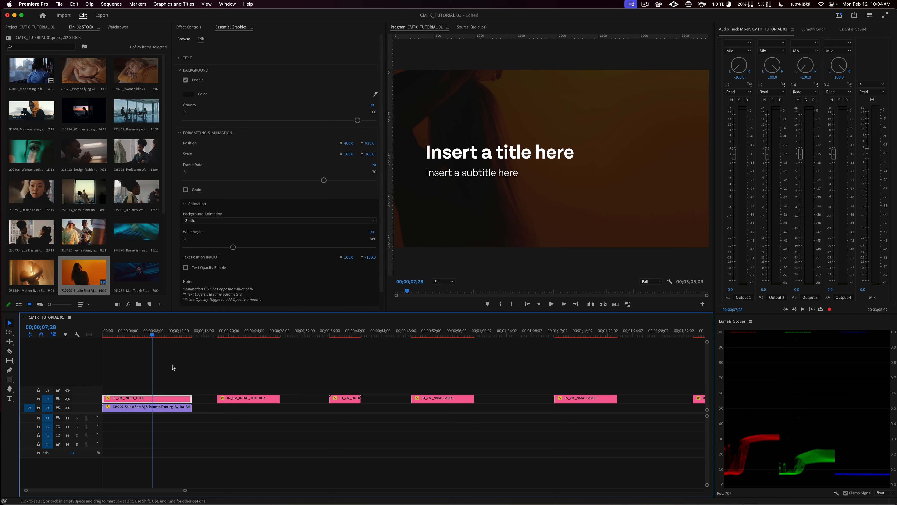
pyautogui.press('super+k')
# Step: Set the second intro title segment's Text Position IN/OUT Y value to 100 and play its exit
pyautogui.click(182, 335)
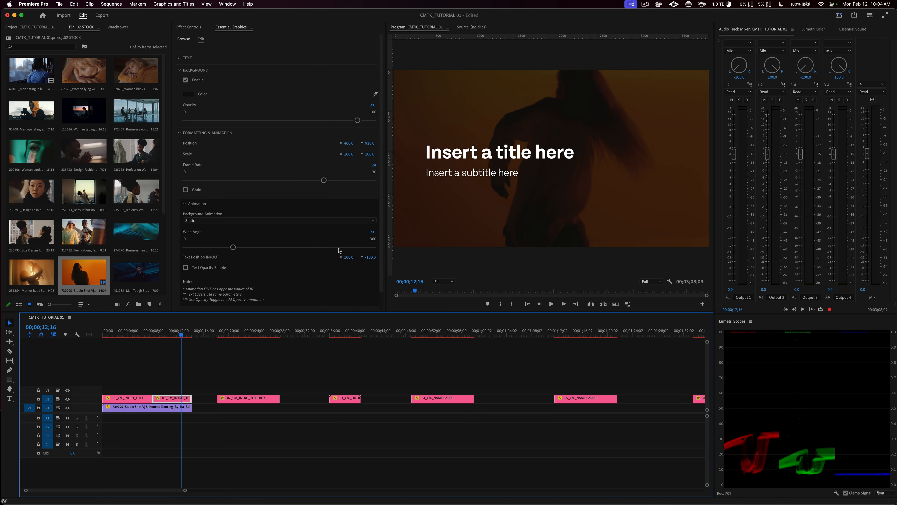
pyautogui.click(372, 256)
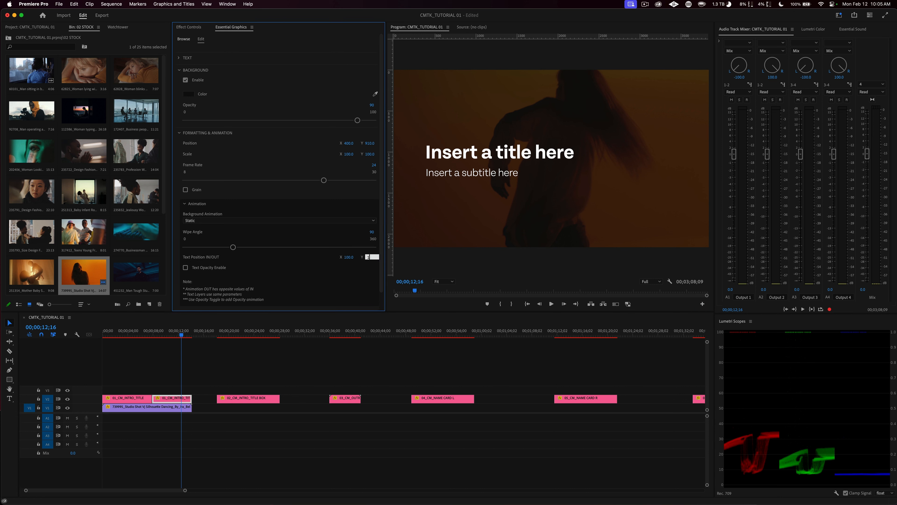
pyautogui.press('Return')
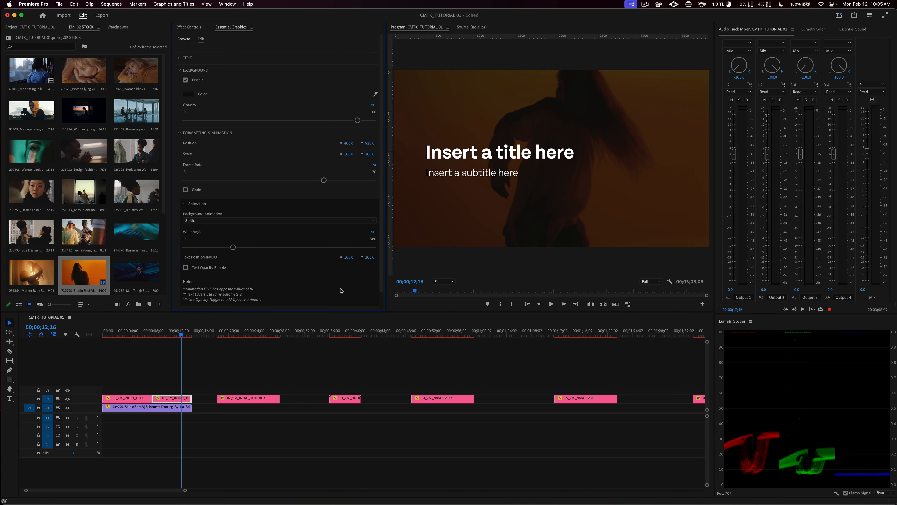
pyautogui.click(175, 335)
pyautogui.press('space')
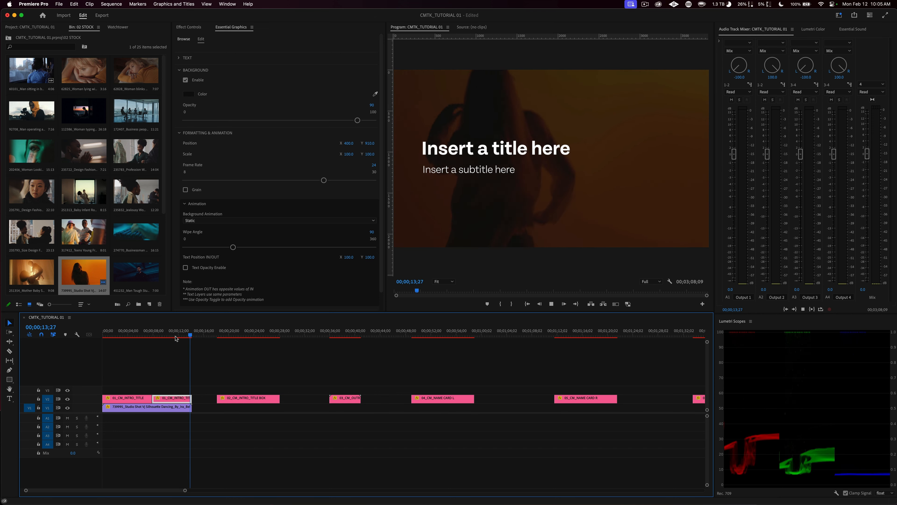
# Step: Replay the second intro title segment's exit to review the direction of its text movement
pyautogui.press('space')
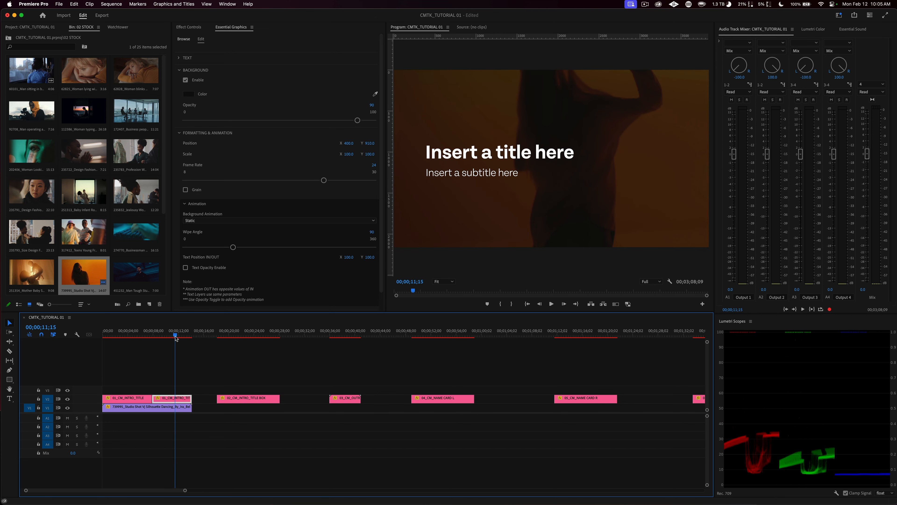
pyautogui.moveTo(176, 336)
pyautogui.mouseDown()
pyautogui.moveTo(103, 338)
pyautogui.moveTo(171, 336)
pyautogui.mouseUp()
pyautogui.press('space')
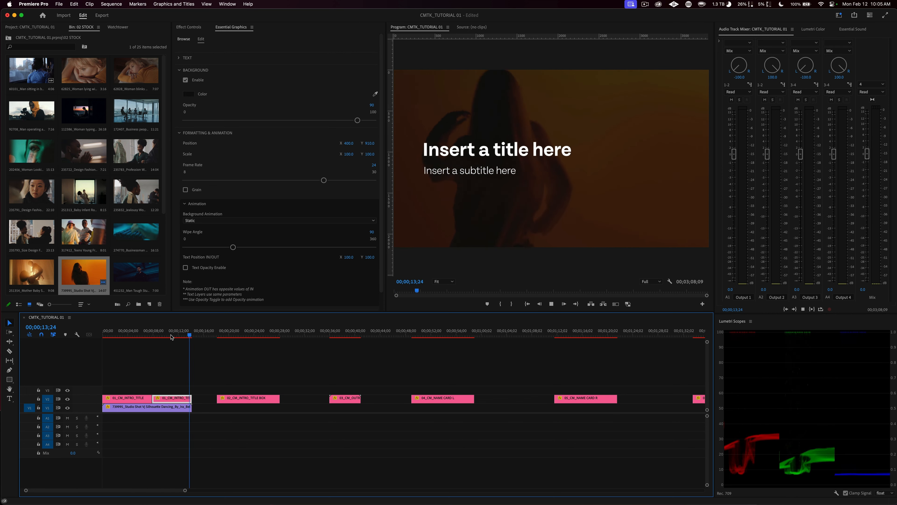
pyautogui.click(171, 336)
pyautogui.press('space')
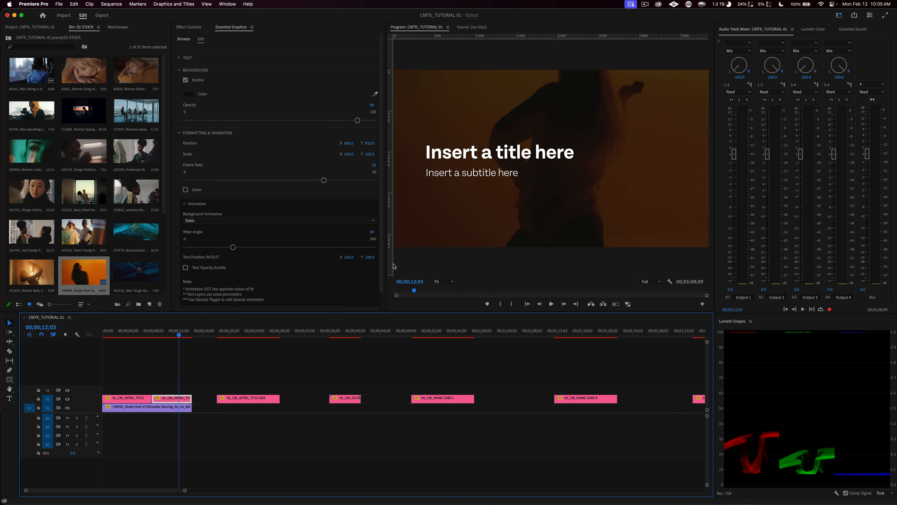
# Step: Set the second intro title segment's Text Position IN/OUT X value to -100
pyautogui.click(350, 261)
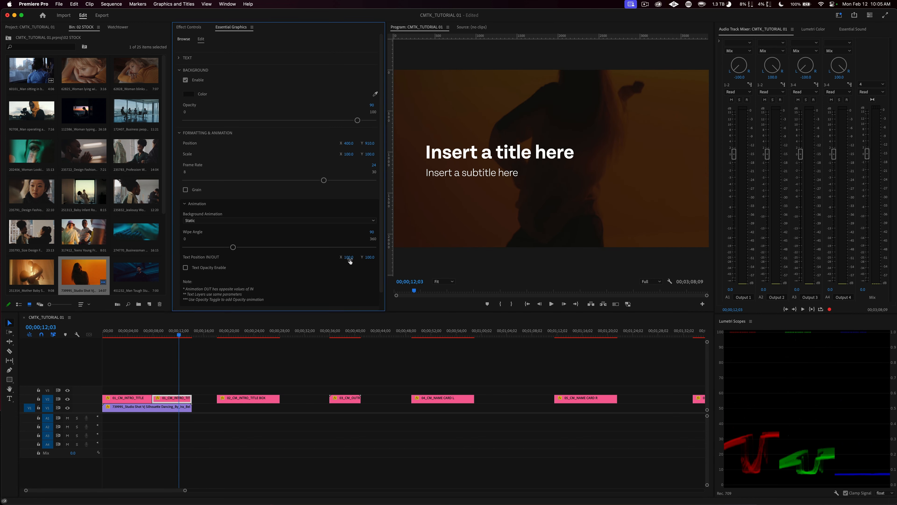
pyautogui.click(350, 257)
pyautogui.write('-100')
pyautogui.press('Return')
# Step: Play the first segment's entrance and the second segment's exit to compare their text directions
pyautogui.press('space')
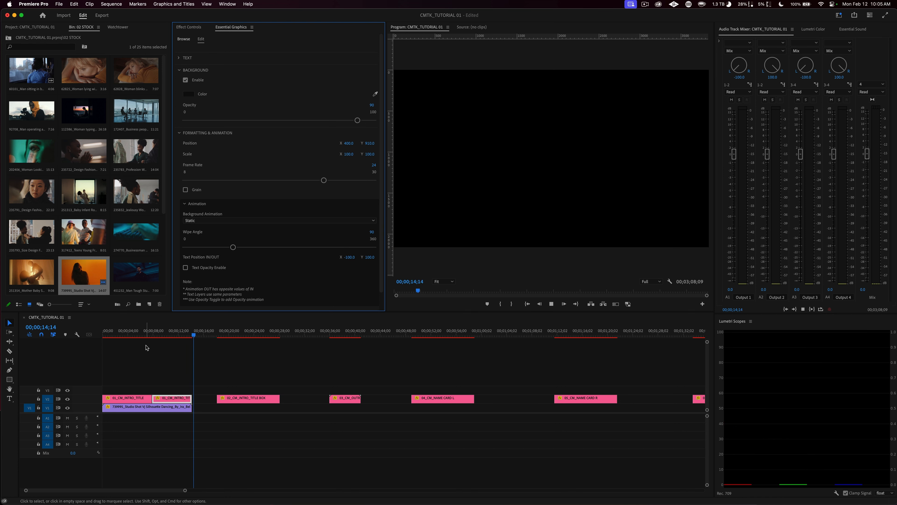
pyautogui.click(106, 333)
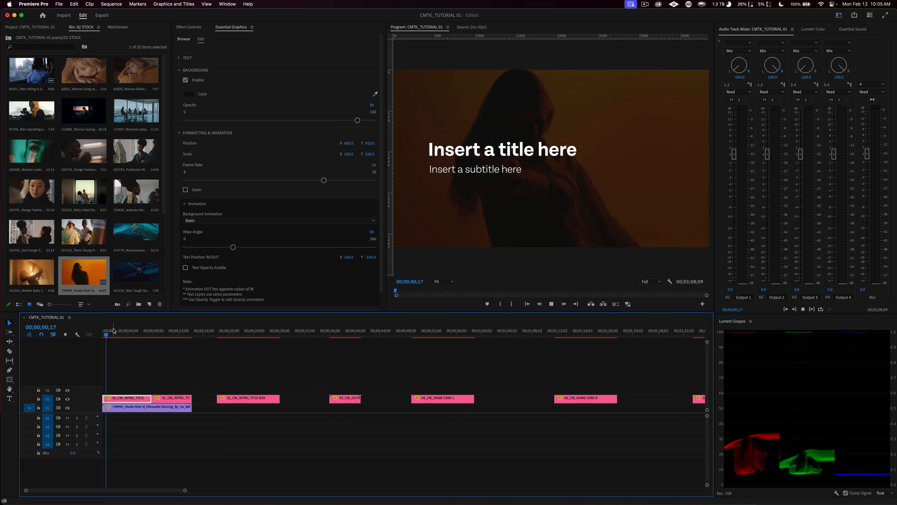
pyautogui.moveTo(121, 334); pyautogui.dragTo(180, 334)
pyautogui.press('space')
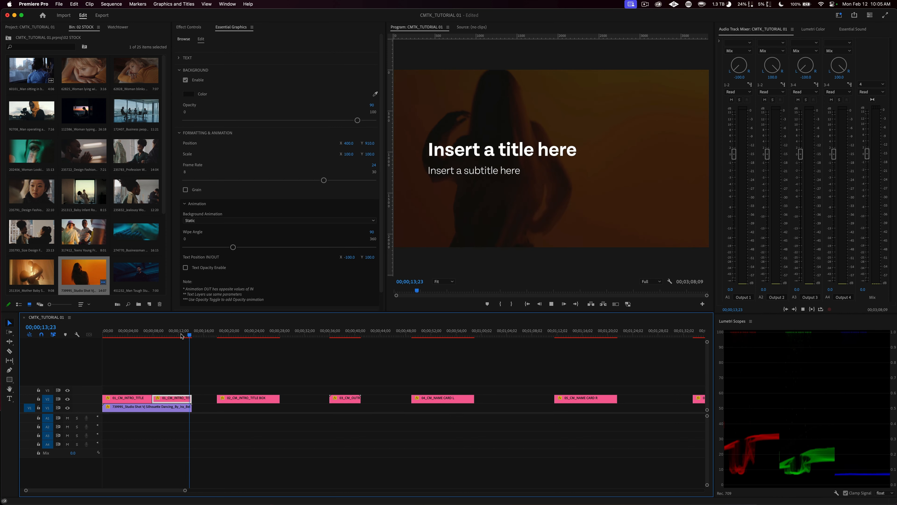
pyautogui.press('space')
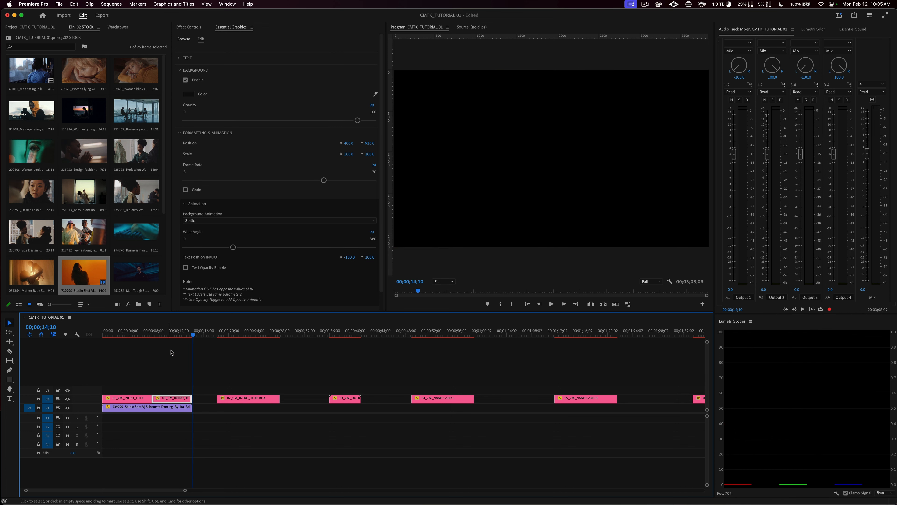
# Step: Replace both intro title segments with a fresh 01_CM_INTRO_TITLE graphic extended to the end of the footage clip beneath it
pyautogui.moveTo(187, 334); pyautogui.dragTo(162, 335)
pyautogui.press('Delete')
pyautogui.click(146, 400)
pyautogui.press('Delete')
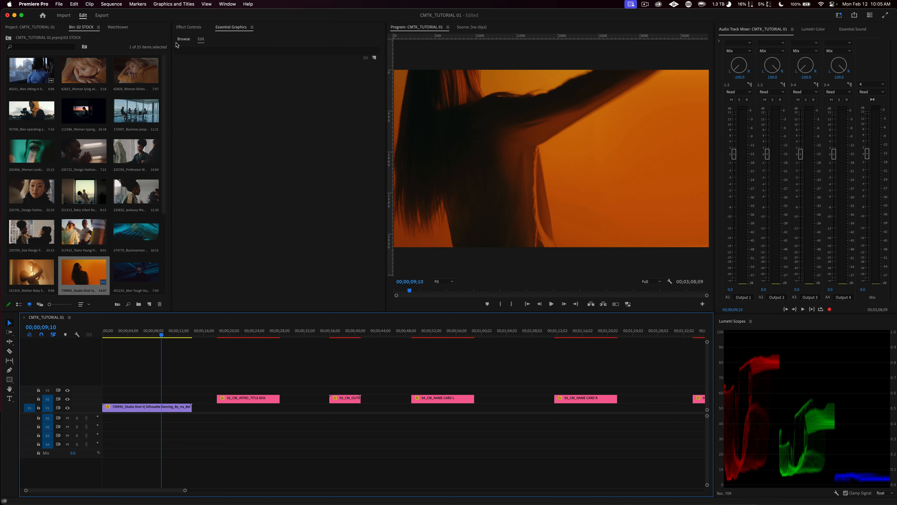
pyautogui.click(184, 38)
pyautogui.moveTo(209, 117); pyautogui.dragTo(103, 401)
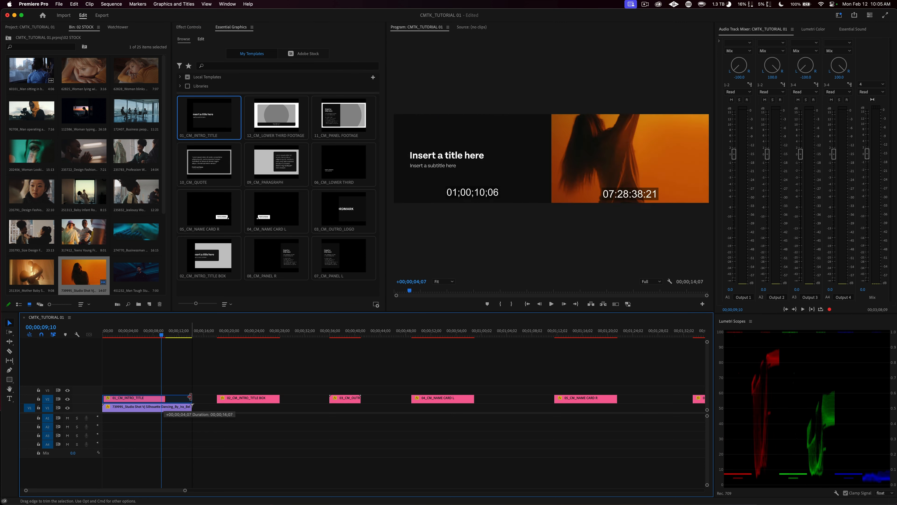
# Step: Lower the new intro title's background opacity to about 90
pyautogui.click(142, 402)
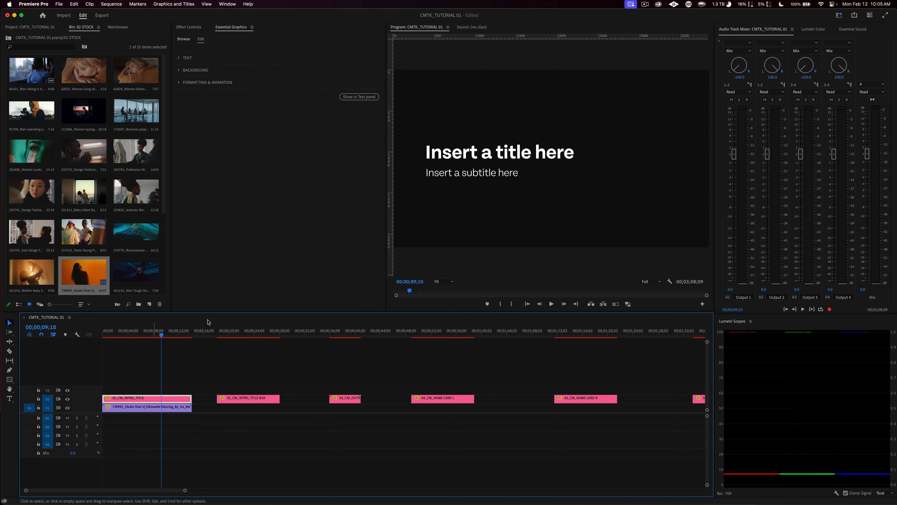
pyautogui.click(180, 70)
pyautogui.moveTo(372, 121); pyautogui.dragTo(355, 122)
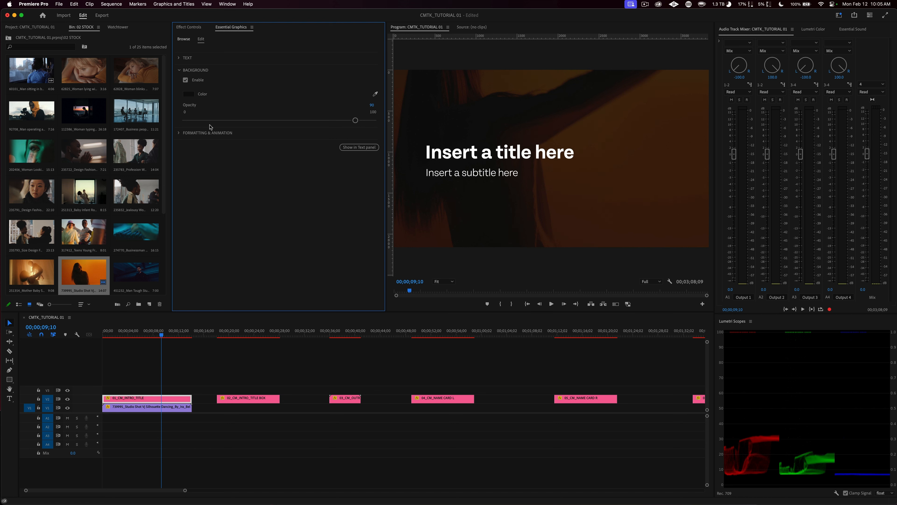
pyautogui.click(179, 71)
# Step: Review the background animation choices in the intro title's animation settings, keeping Wipe
pyautogui.click(179, 82)
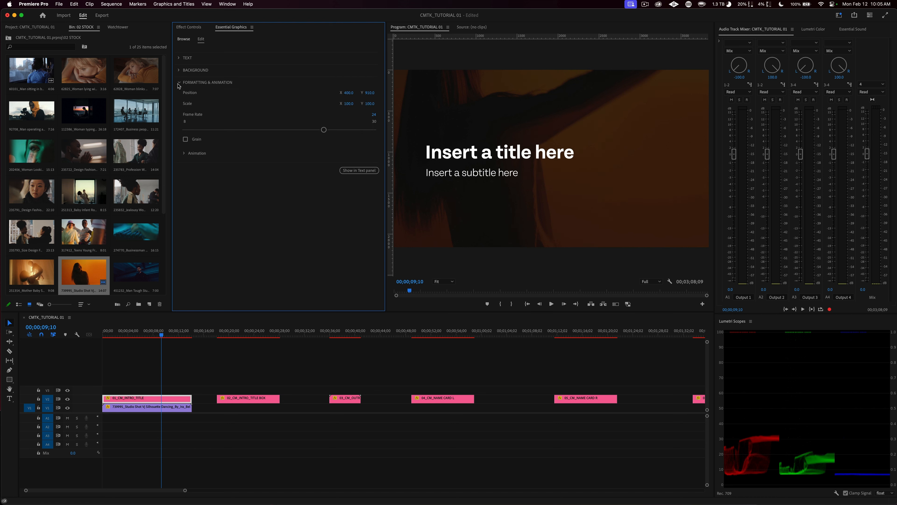
pyautogui.click(184, 154)
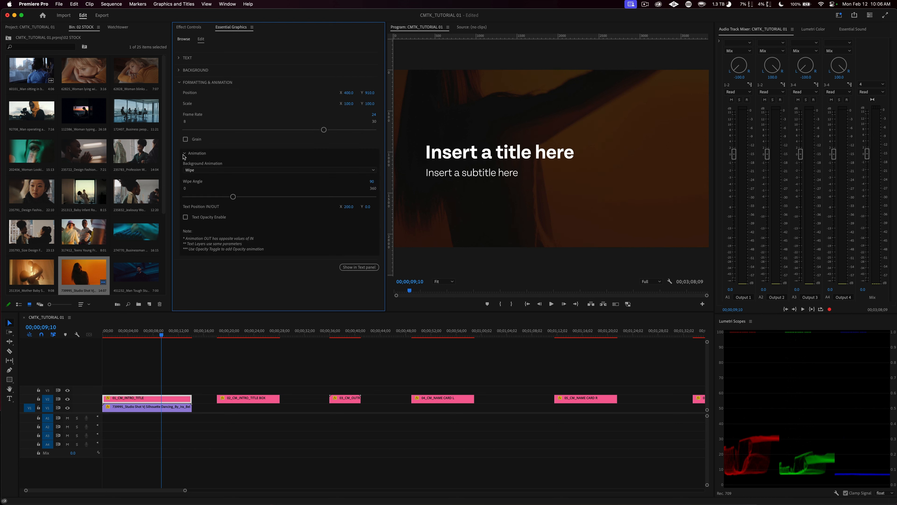
pyautogui.click(207, 170)
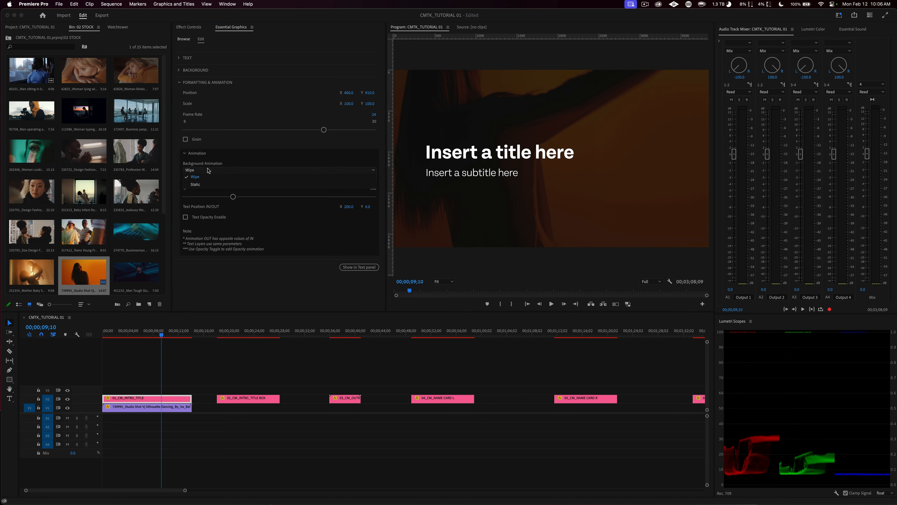
pyautogui.click(178, 356)
# Step: Scrub to 00;00;00;17, partway through the intro title's wipe entrance
pyautogui.moveTo(151, 335); pyautogui.dragTo(92, 329)
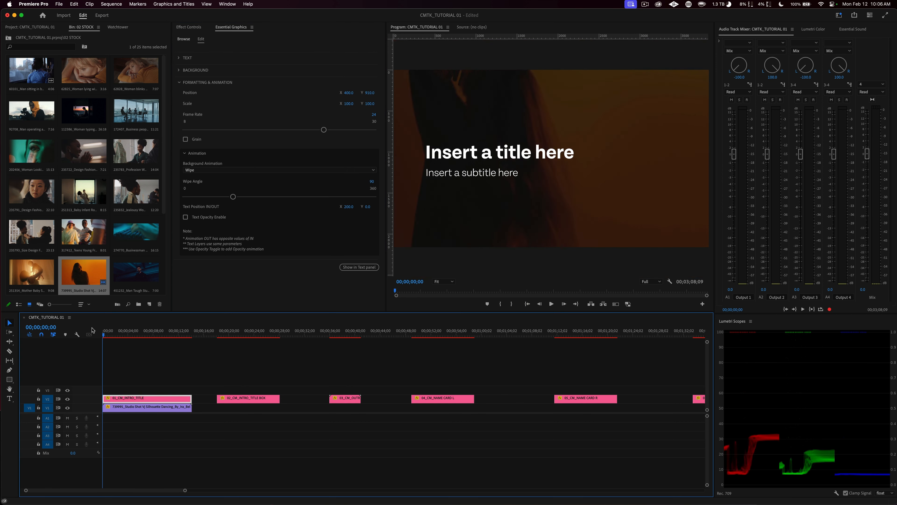
pyautogui.click(107, 331)
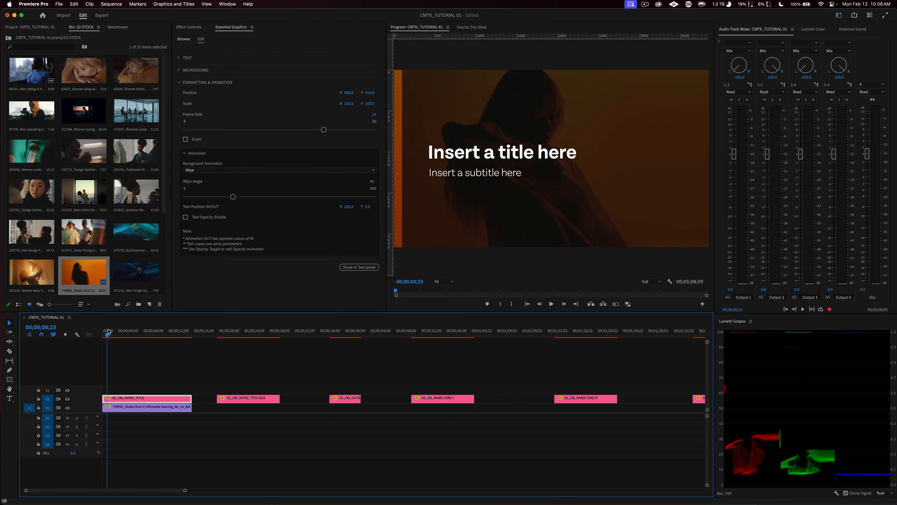
pyautogui.press('Left')
pyautogui.press('Left')
pyautogui.press('Left')
pyautogui.press('Left')
pyautogui.press('Left')
pyautogui.press('Left')
# Step: Try a wipe angle of about 217 on the intro title, undo it, and set the Wipe Angle to 0
pyautogui.moveTo(233, 197); pyautogui.dragTo(298, 201)
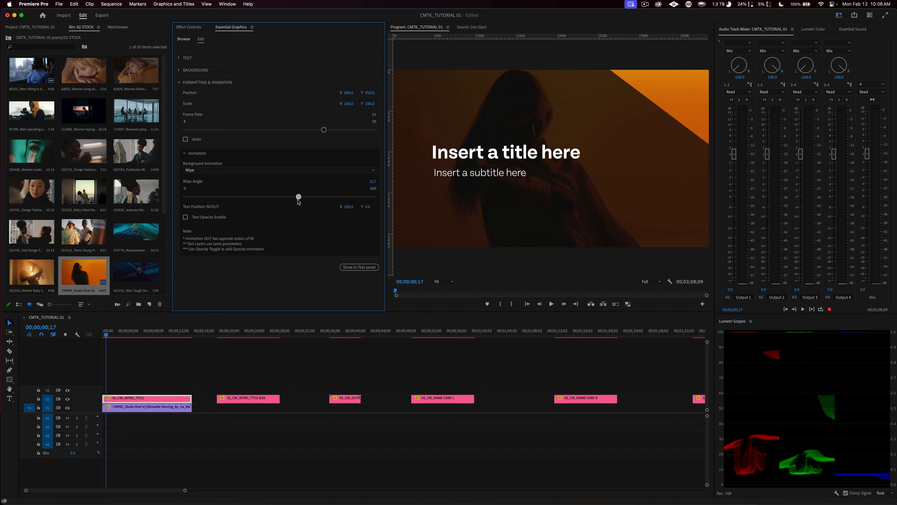
pyautogui.press('super+z')
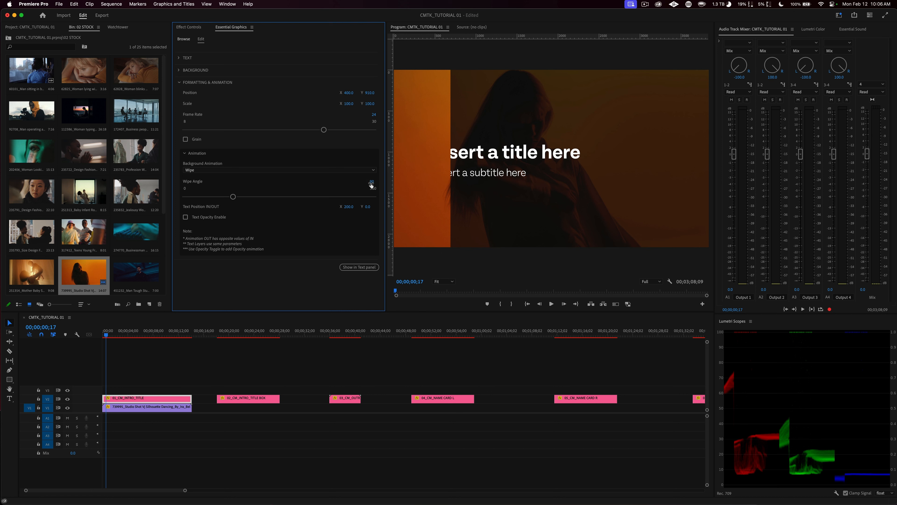
pyautogui.click(372, 181)
pyautogui.write('0')
pyautogui.press('Return')
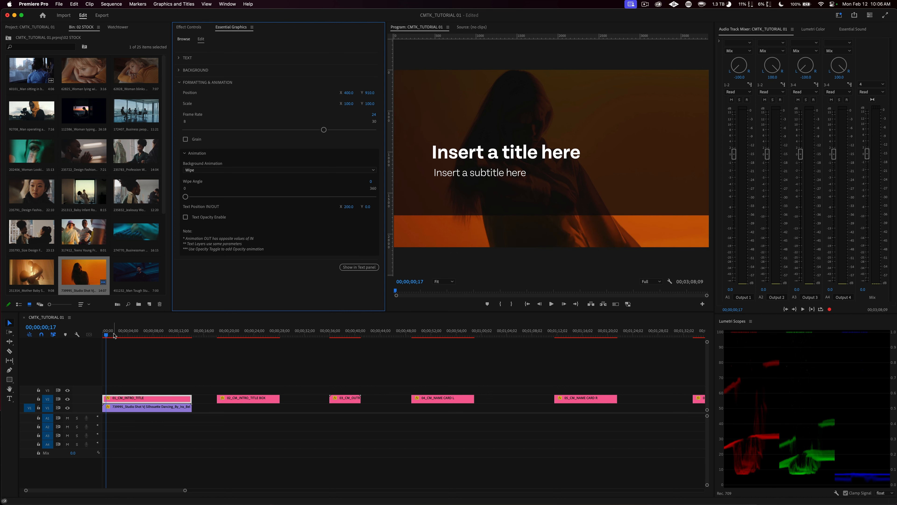
# Step: Play the intro title's entrance to check the wipe at the 0 angle, and return to the sequence start
pyautogui.moveTo(107, 335); pyautogui.dragTo(94, 337)
pyautogui.press('space')
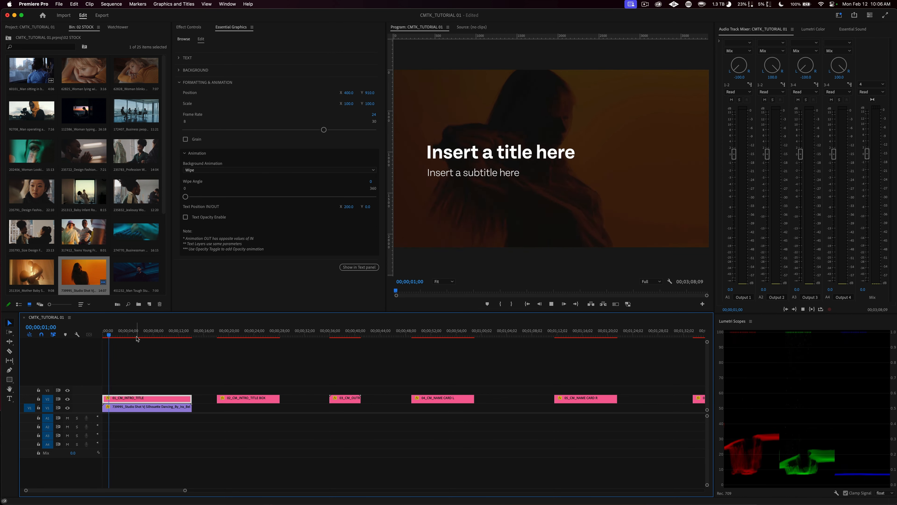
pyautogui.press('space')
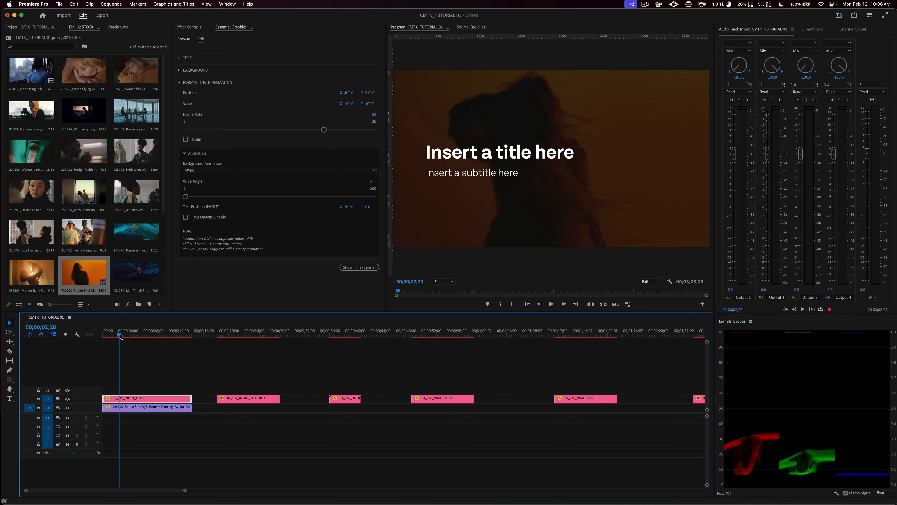
pyautogui.moveTo(120, 335); pyautogui.dragTo(95, 336)
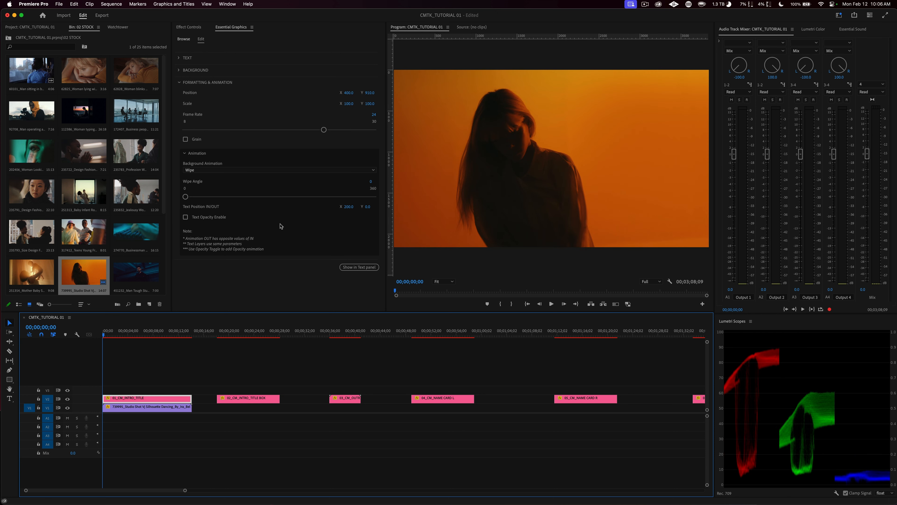
# Step: Set the intro title's Wipe Angle to 294 while viewing 00;00;00;15, and play the diagonal wipe entrance
pyautogui.moveTo(105, 336); pyautogui.dragTo(105, 334)
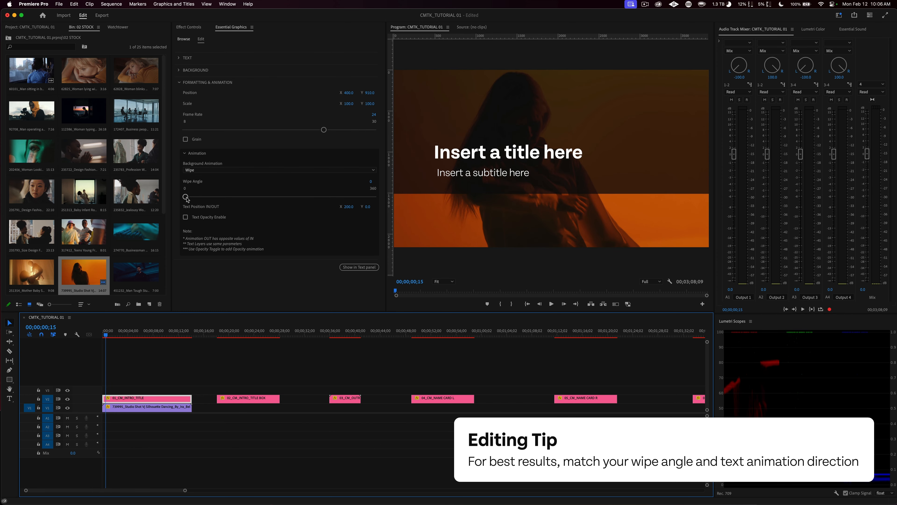
pyautogui.moveTo(185, 196); pyautogui.dragTo(338, 206)
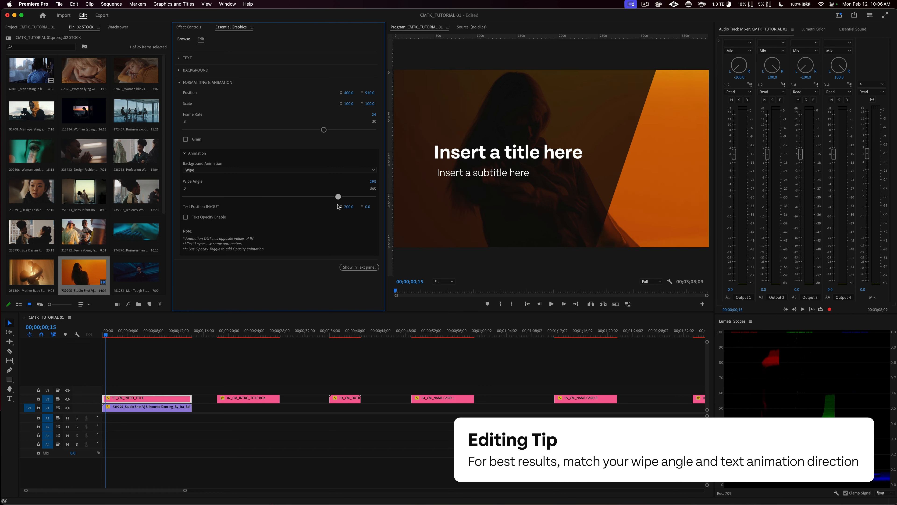
pyautogui.moveTo(153, 335); pyautogui.dragTo(76, 336)
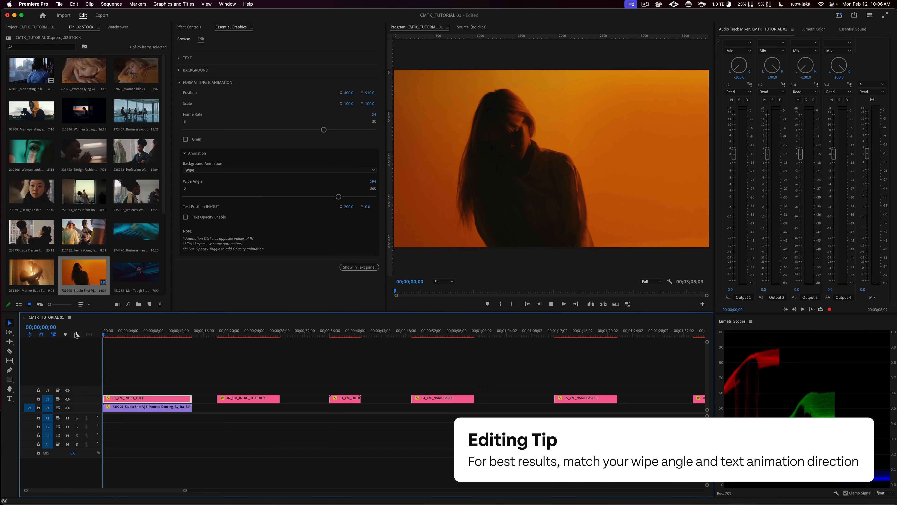
pyautogui.press('space')
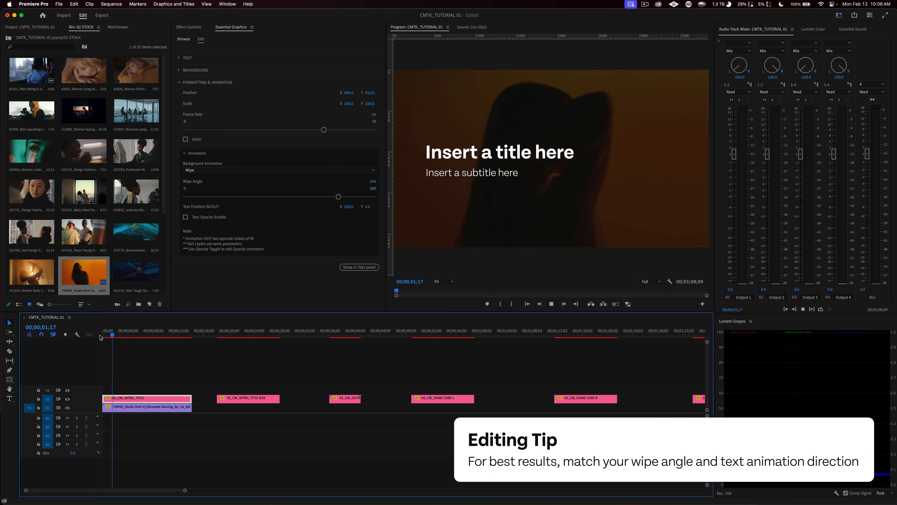
pyautogui.press('space')
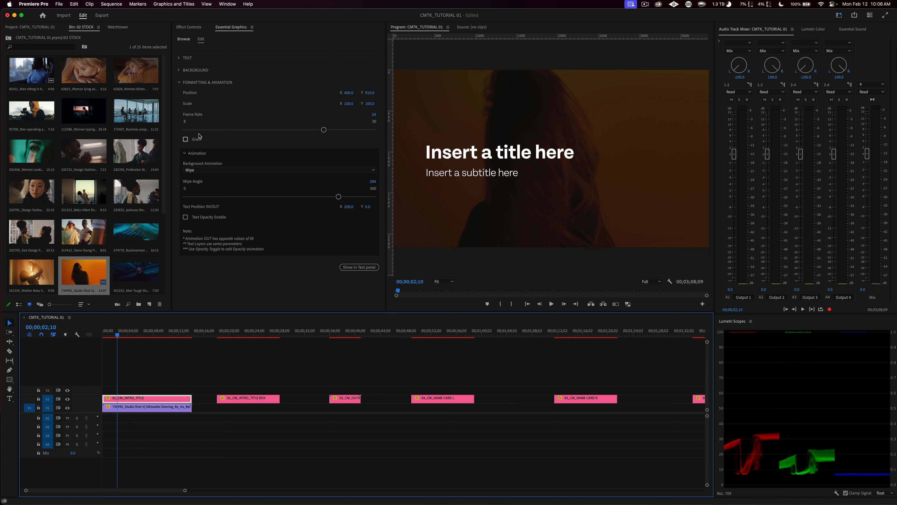
# Step: Try the Grain option on the intro title and turn it off again
pyautogui.click(186, 139)
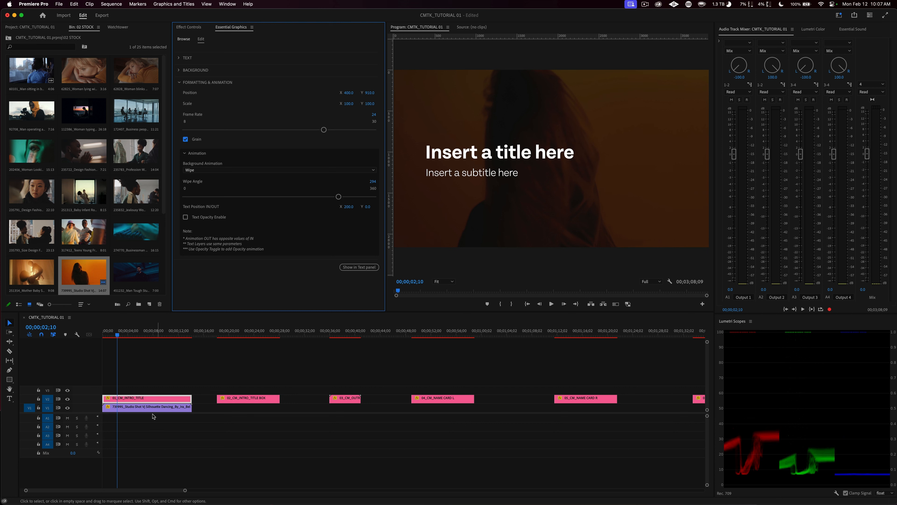
pyautogui.click(142, 402)
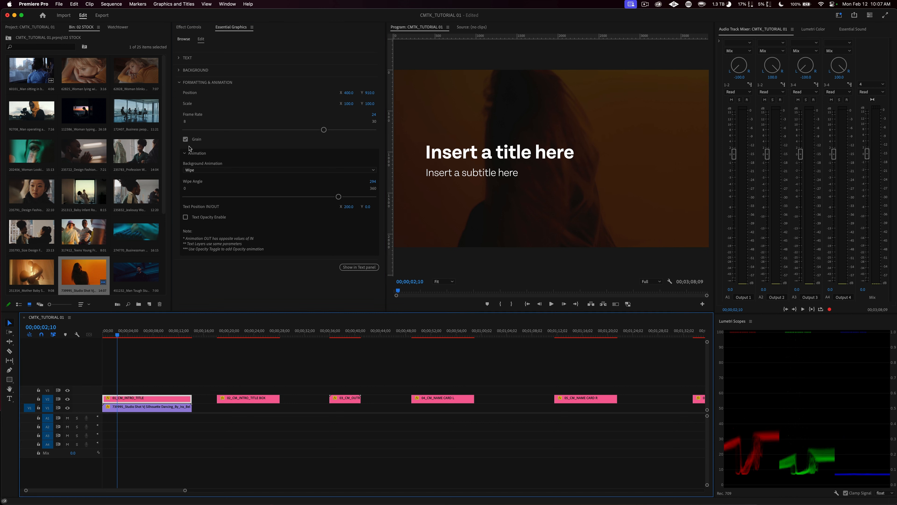
pyautogui.click(185, 139)
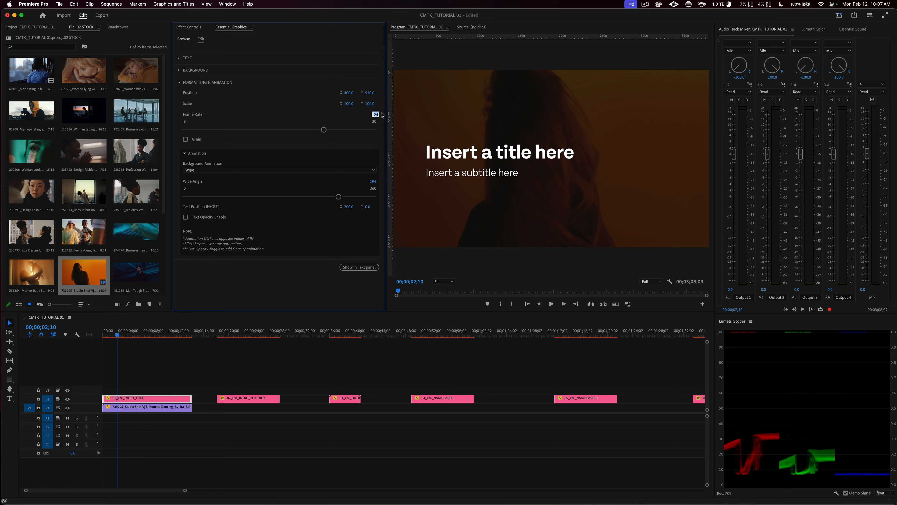
# Step: Set the intro title's Frame Rate to 12 and play its entrance from the sequence start
pyautogui.write('12')
pyautogui.press('Return')
pyautogui.moveTo(119, 333); pyautogui.dragTo(88, 334)
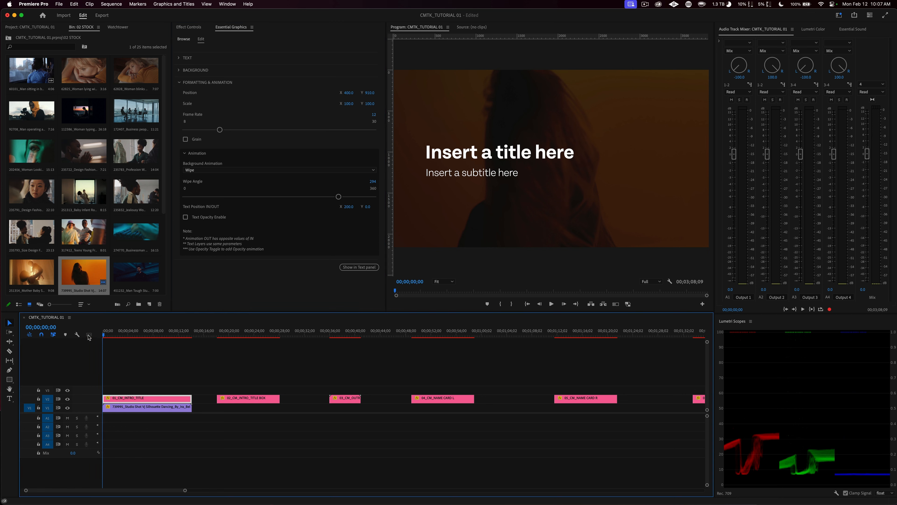
pyautogui.press('space')
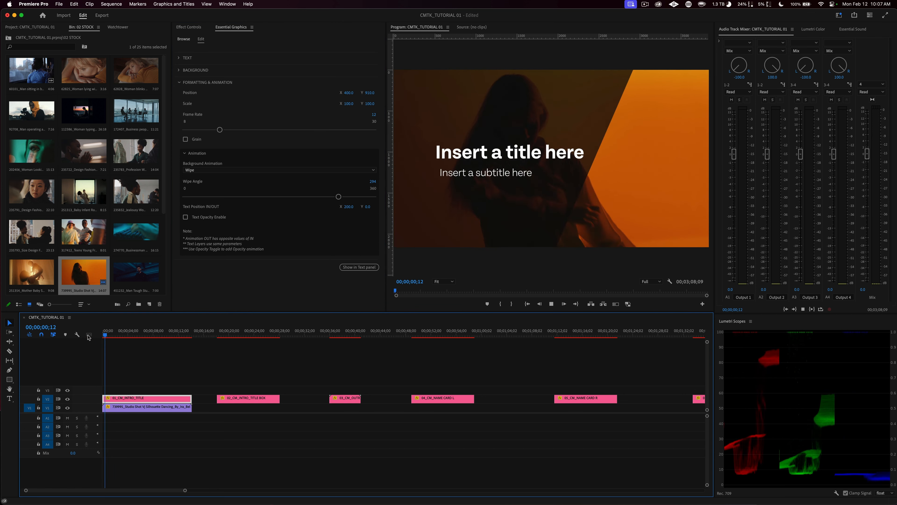
pyautogui.press('space')
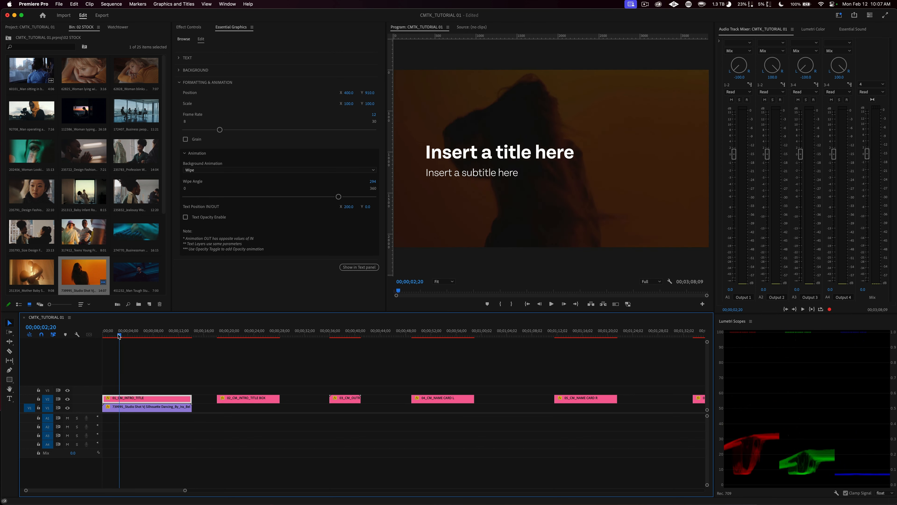
pyautogui.moveTo(117, 335); pyautogui.dragTo(99, 336)
pyautogui.press('space')
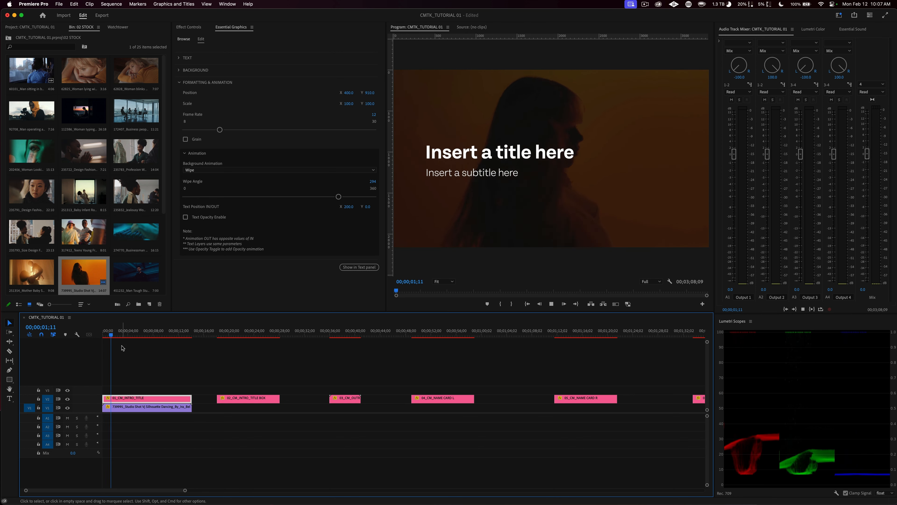
# Step: Set the intro title's Frame Rate to 8 and play its choppy entrance from the sequence start
pyautogui.press('space')
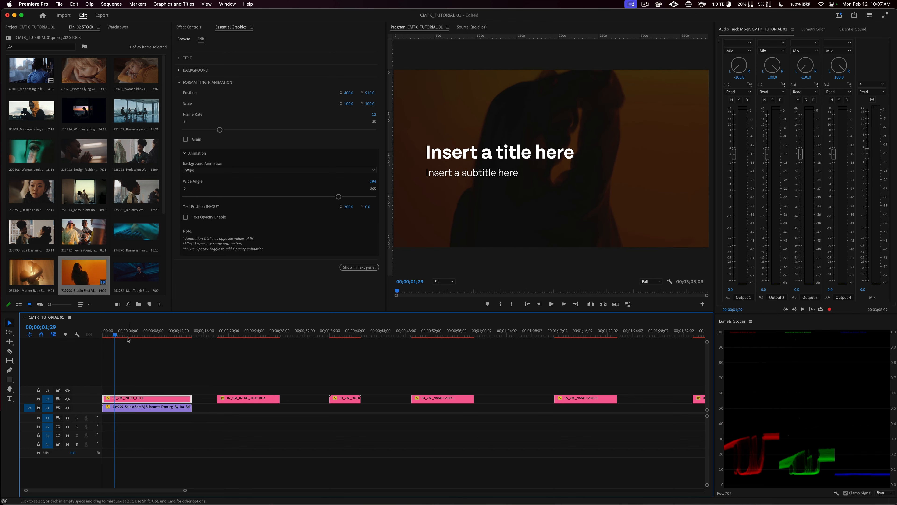
pyautogui.click(374, 116)
pyautogui.click(325, 143)
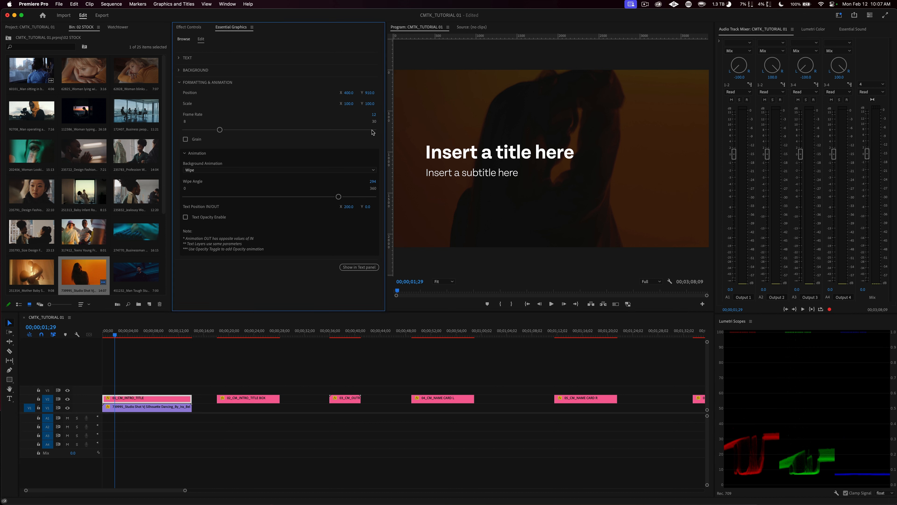
pyautogui.moveTo(220, 130); pyautogui.dragTo(182, 131)
pyautogui.moveTo(114, 334); pyautogui.dragTo(80, 333)
pyautogui.press('space')
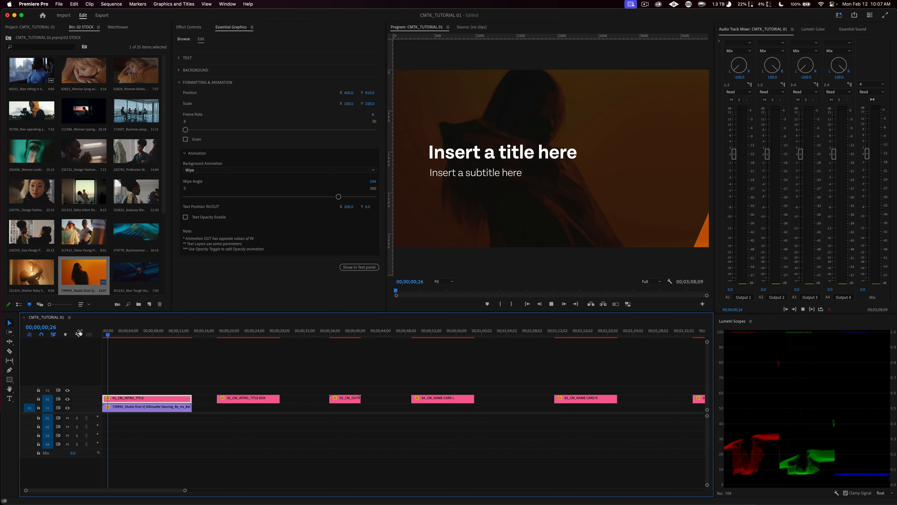
pyautogui.press('space')
# Step: Park the playhead at 00;00;02;25 and set the intro title's Frame Rate to 24
pyautogui.moveTo(115, 334); pyautogui.dragTo(121, 337)
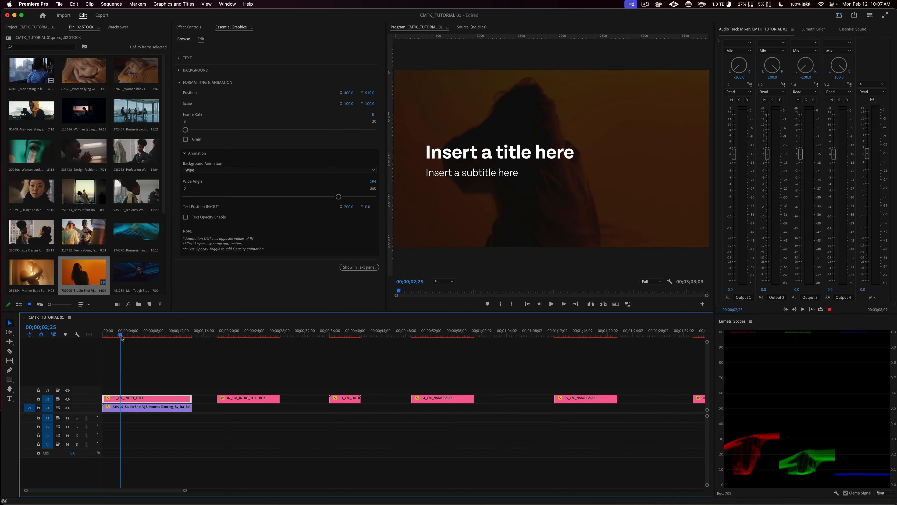
pyautogui.click(374, 114)
pyautogui.write('24')
pyautogui.press('Return')
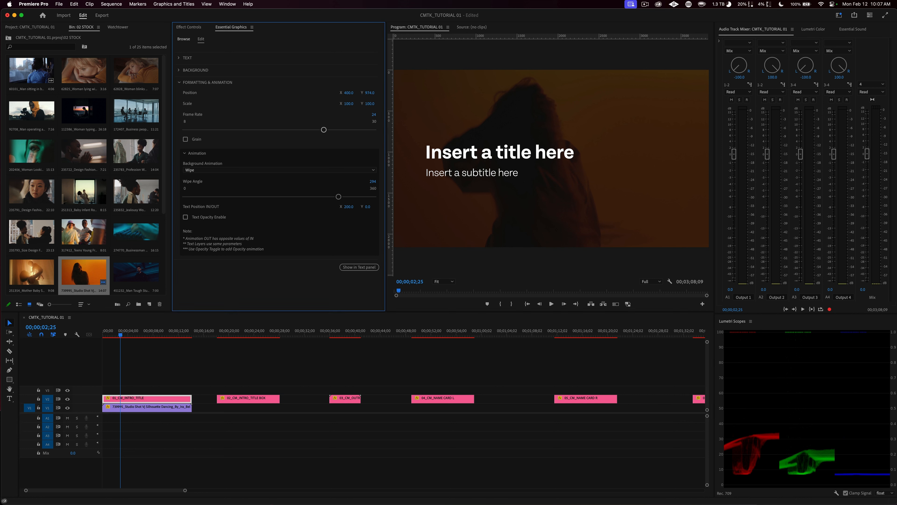
# Step: Try lowering the intro title by raising its Position Y to 1424, and undo the move
pyautogui.moveTo(370, 92); pyautogui.dragTo(529, 92)
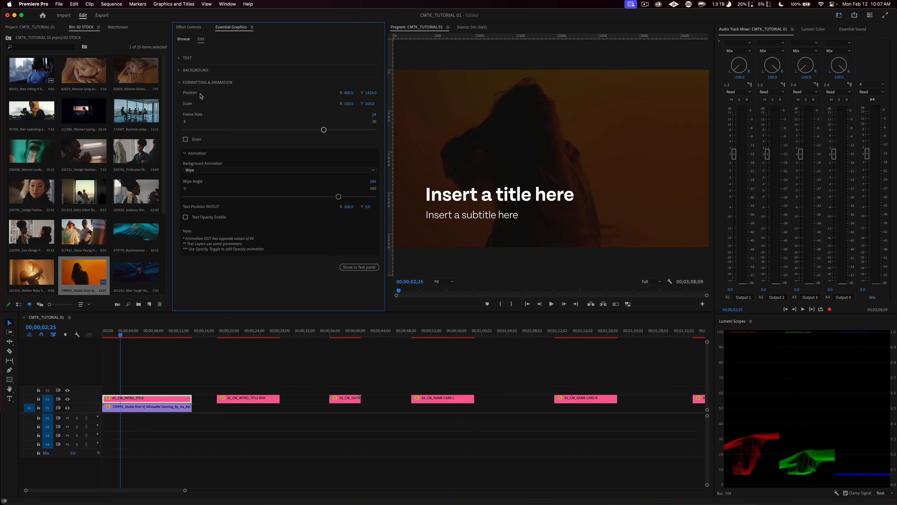
pyautogui.press('super+z')
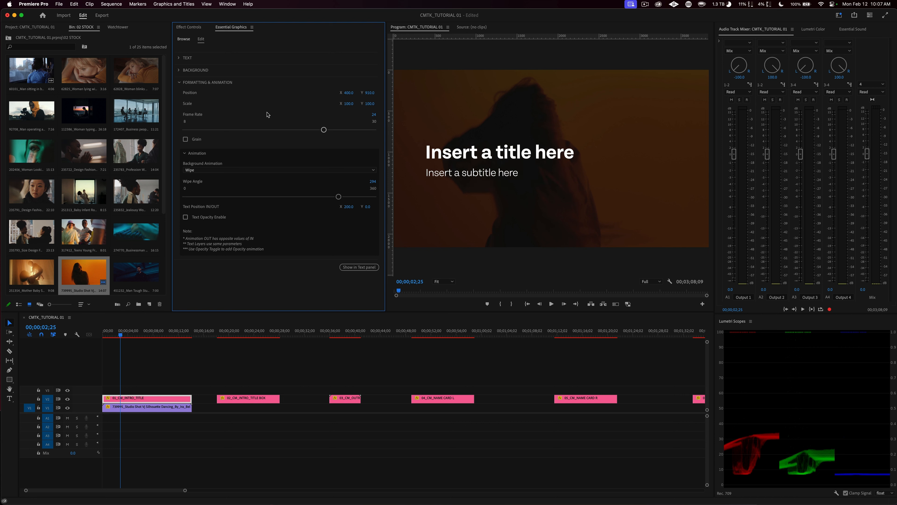
pyautogui.click(181, 82)
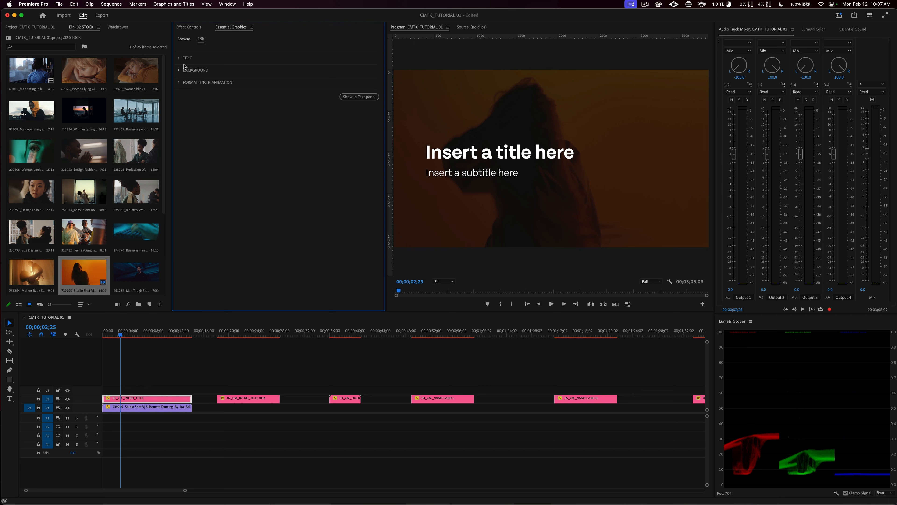
# Step: Go to the 02_CM_INTRO_TITLE BOX graphic and examine its formatting, animation, background and text box settings
pyautogui.click(213, 350)
pyautogui.moveTo(212, 336); pyautogui.dragTo(241, 338)
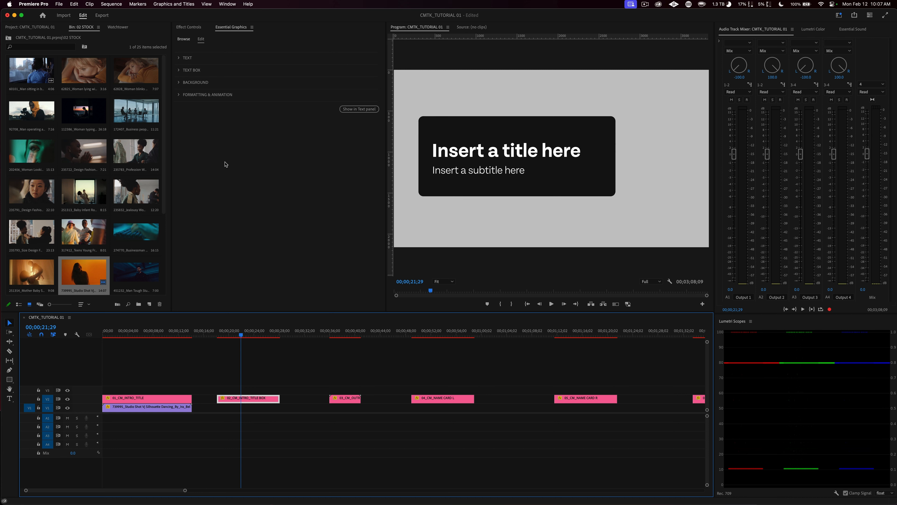
pyautogui.click(180, 97)
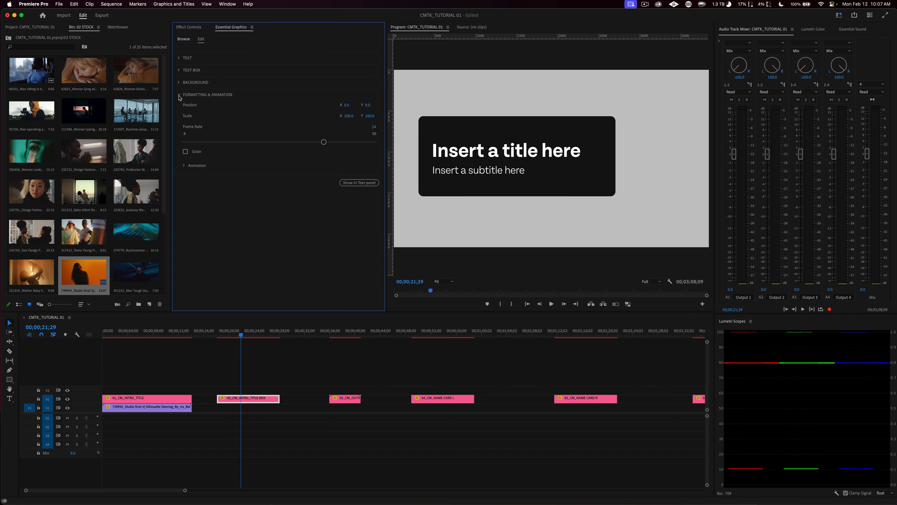
pyautogui.click(185, 167)
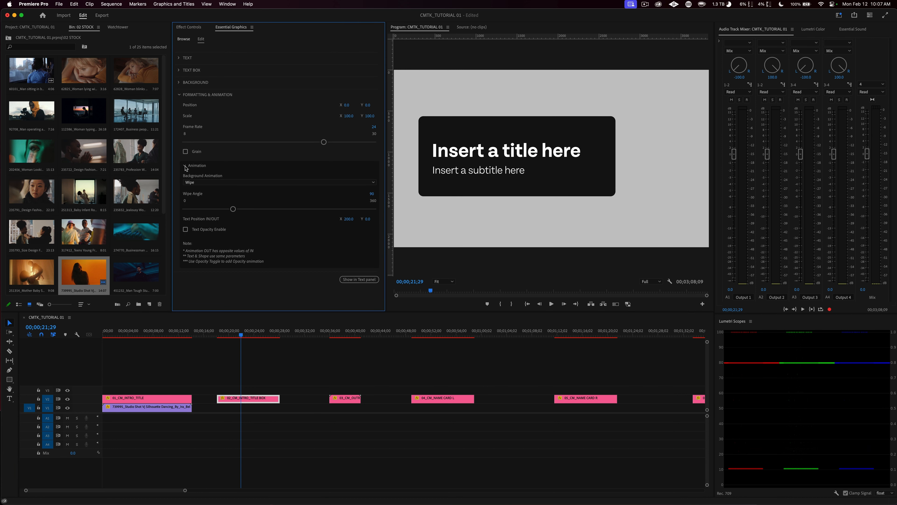
pyautogui.click(185, 166)
pyautogui.click(179, 95)
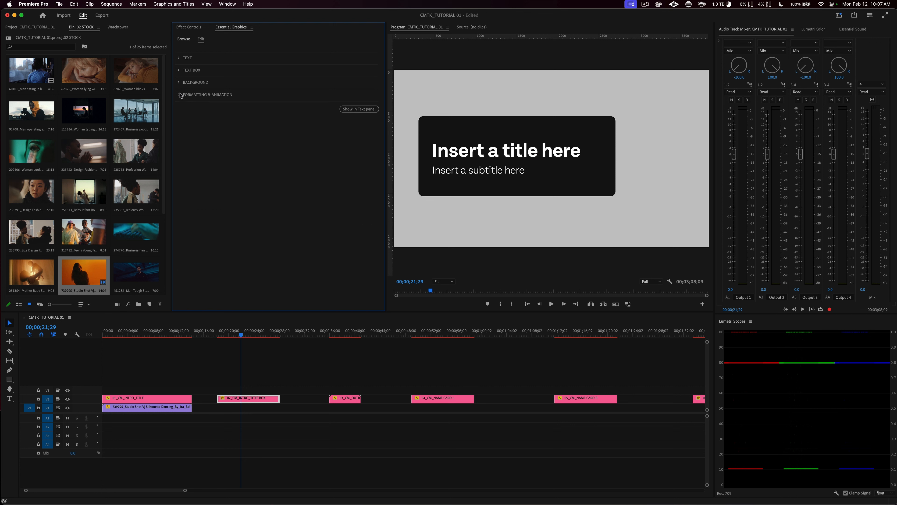
pyautogui.click(179, 83)
pyautogui.click(179, 83)
pyautogui.click(180, 70)
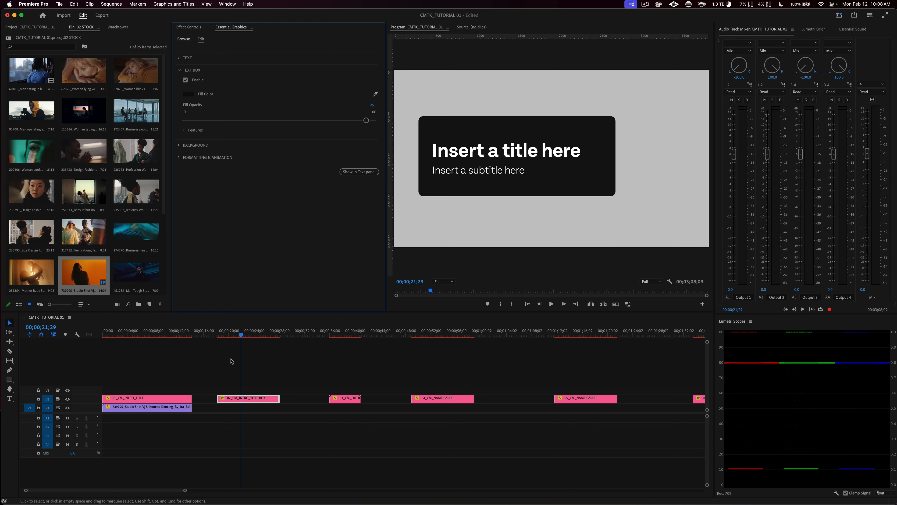
pyautogui.moveTo(241, 333); pyautogui.dragTo(238, 332)
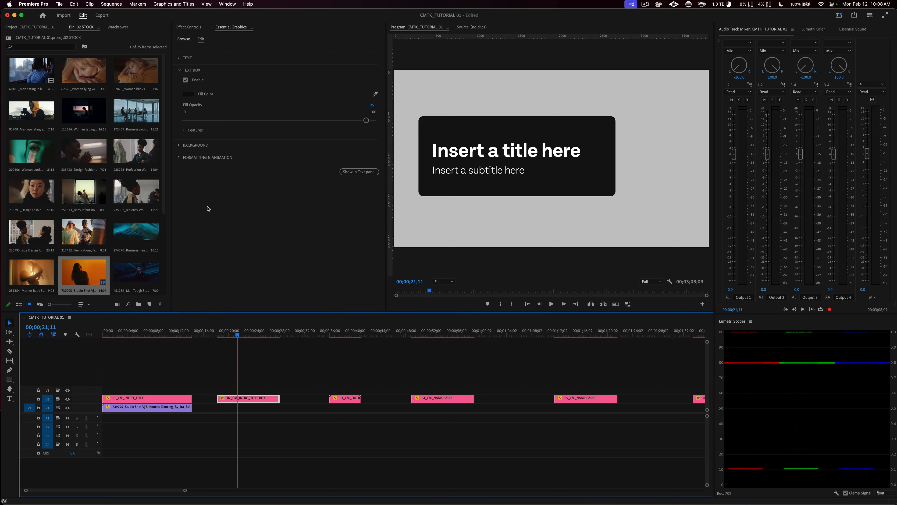
pyautogui.click(179, 70)
# Step: Replace the title box graphic's title text with a first name to see the box resize
pyautogui.click(179, 58)
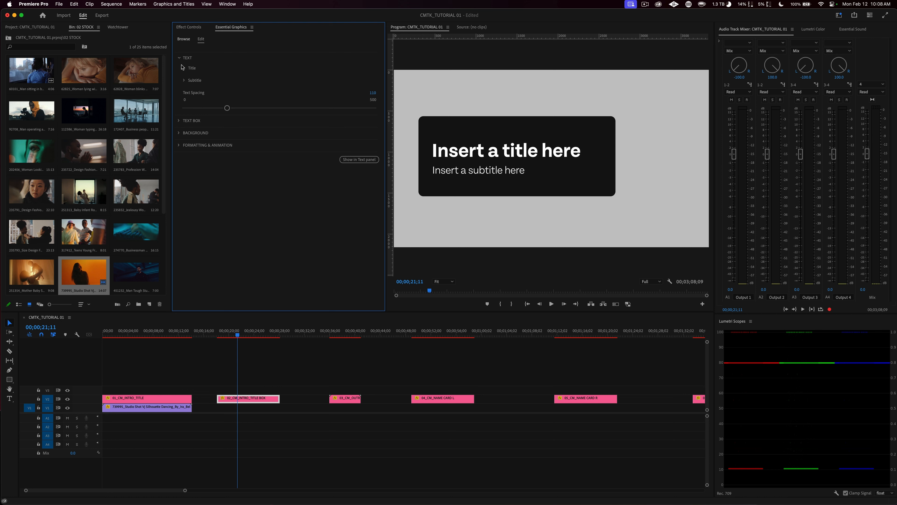
pyautogui.click(183, 67)
pyautogui.click(234, 103)
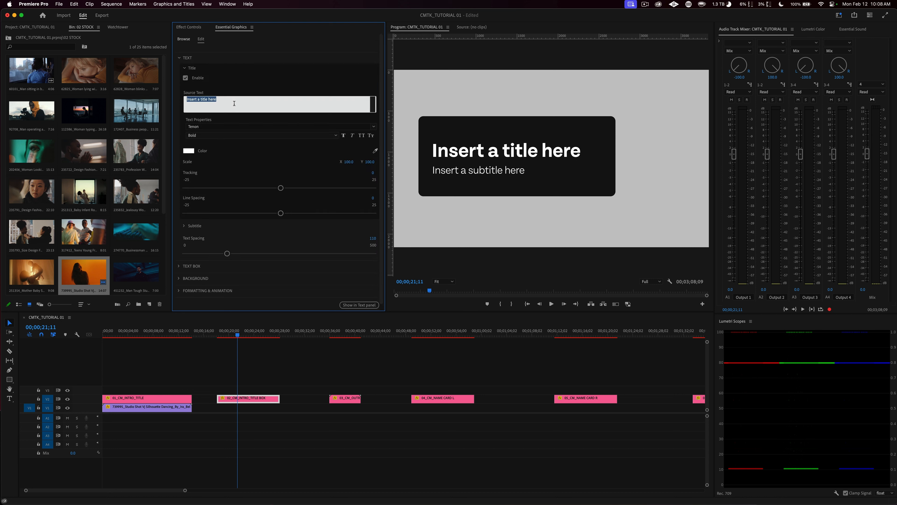
pyautogui.write('Christian')
pyautogui.click(255, 93)
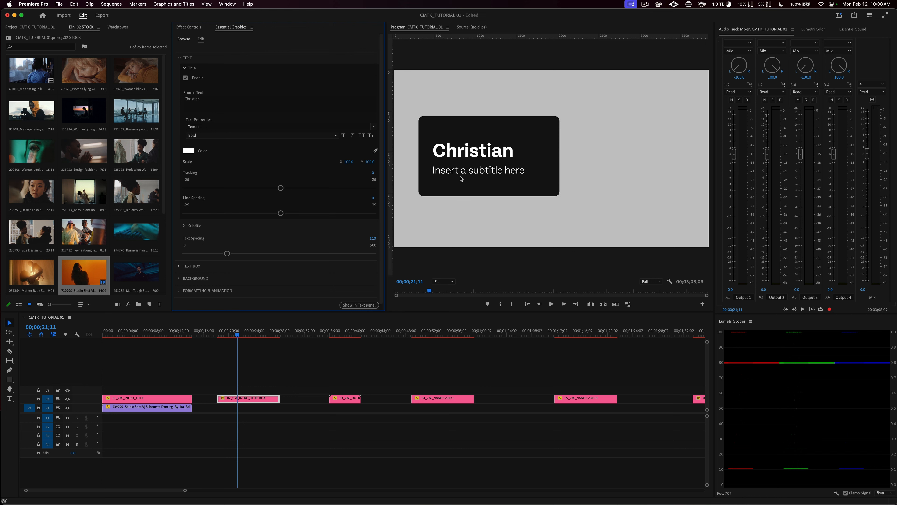
# Step: Extend the title text to the person's full name, and undo both title text changes
pyautogui.click(185, 226)
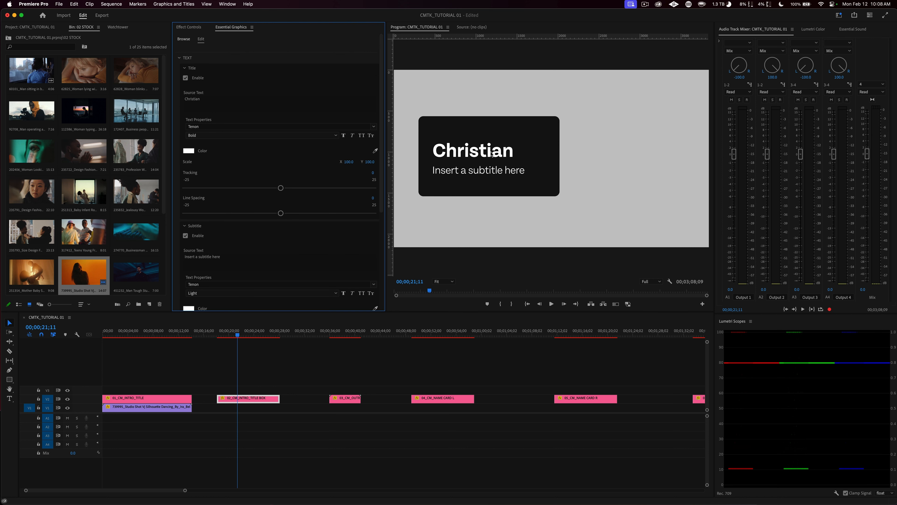
pyautogui.click(259, 102)
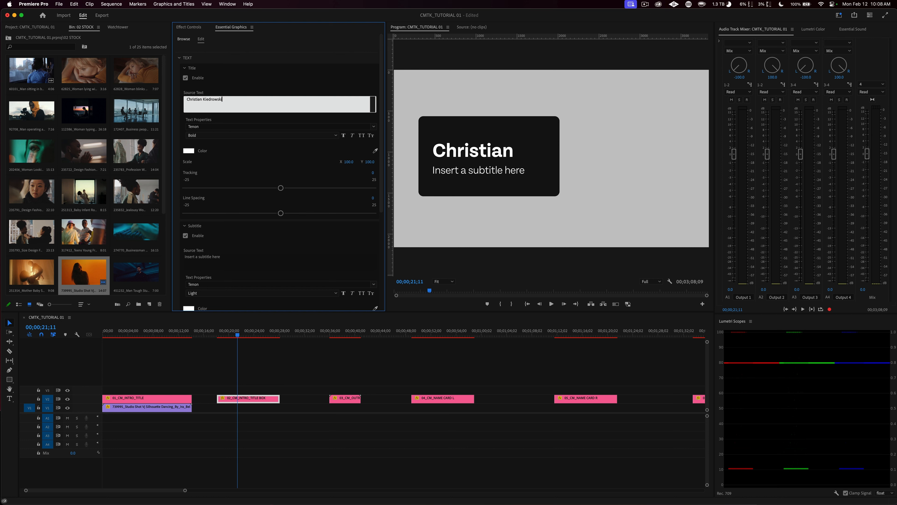
pyautogui.click(260, 84)
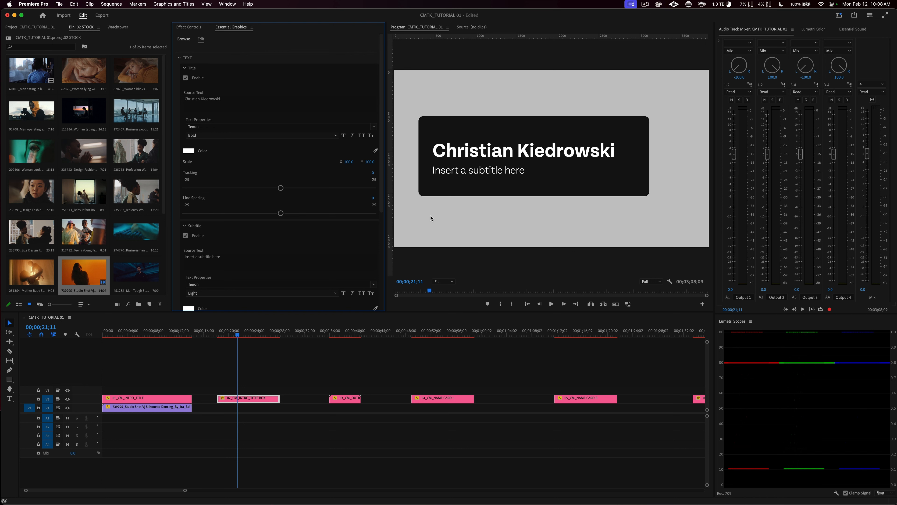
pyautogui.press('super+z')
pyautogui.press('super+z')
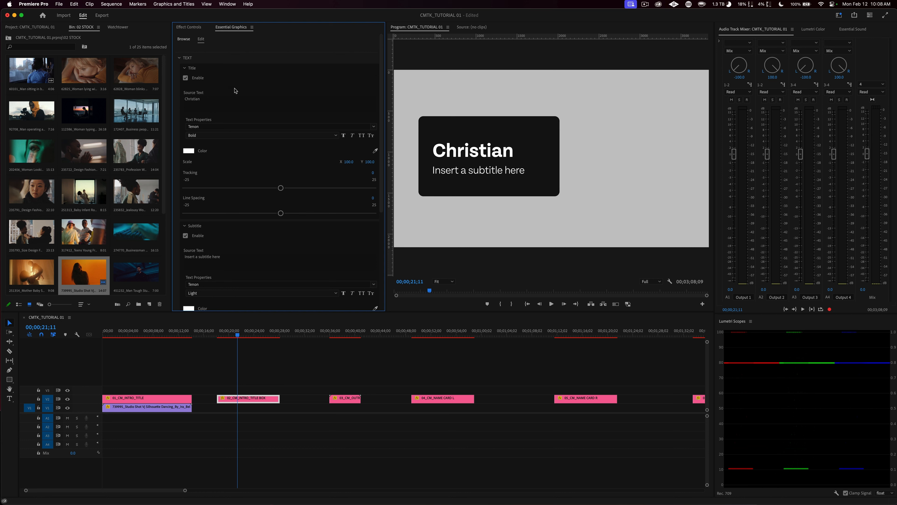
# Step: Set the Pre-Padding X of the title box graphic's text box to 35
pyautogui.click(184, 68)
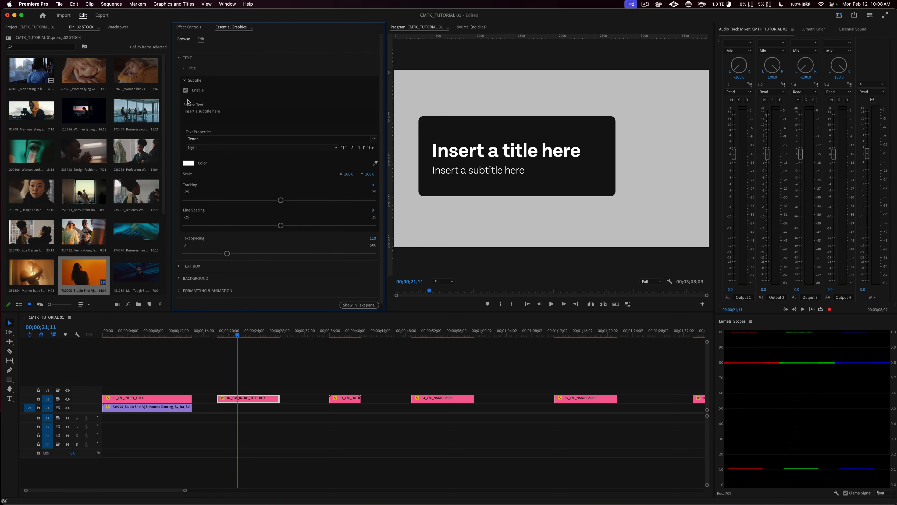
pyautogui.click(183, 82)
pyautogui.click(184, 81)
pyautogui.click(184, 81)
pyautogui.click(180, 121)
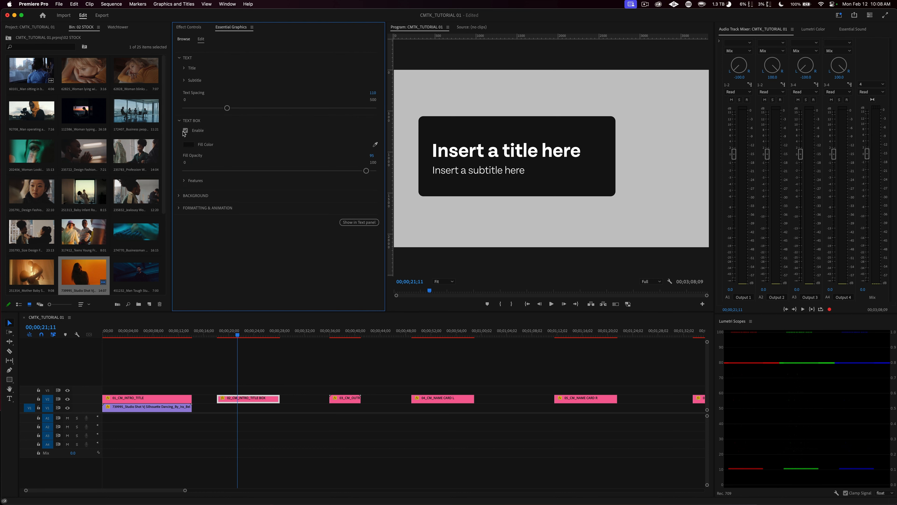
pyautogui.click(184, 180)
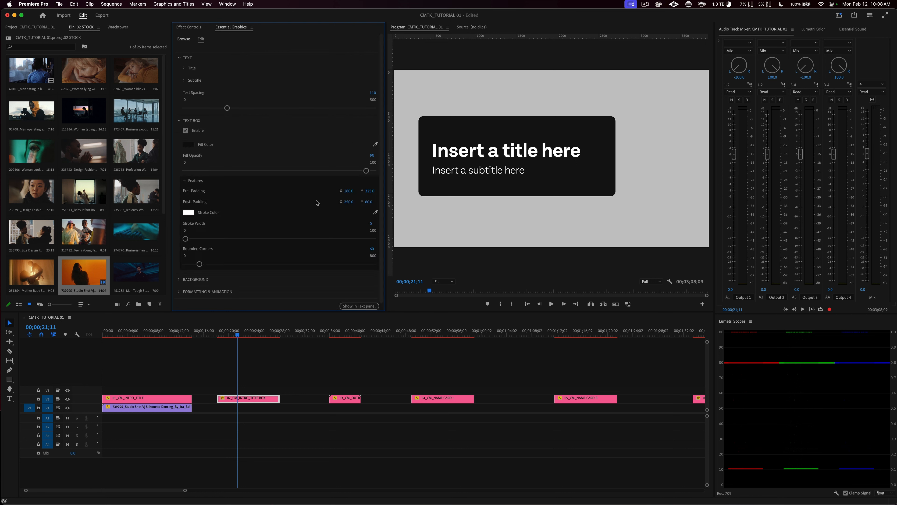
pyautogui.click(347, 191)
pyautogui.write('35')
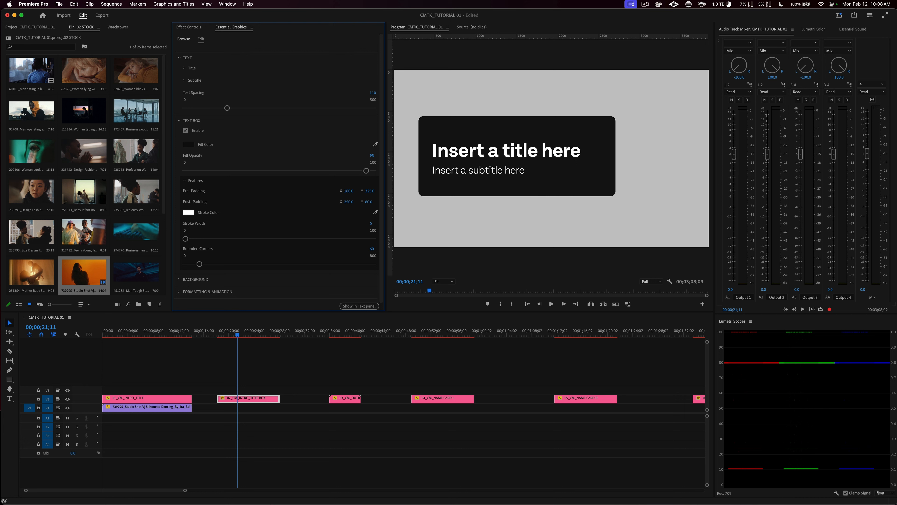